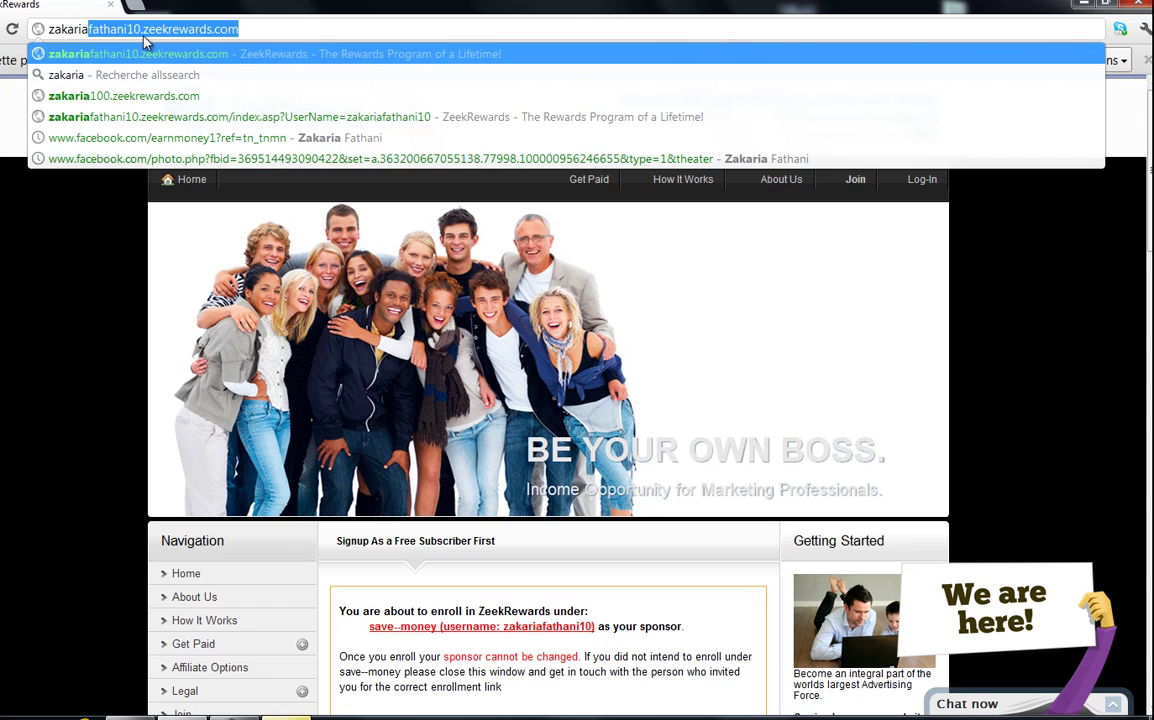
- Load the sponsor's ZeekRewards home page from the address bar
{"action": "key", "text": "Return"}
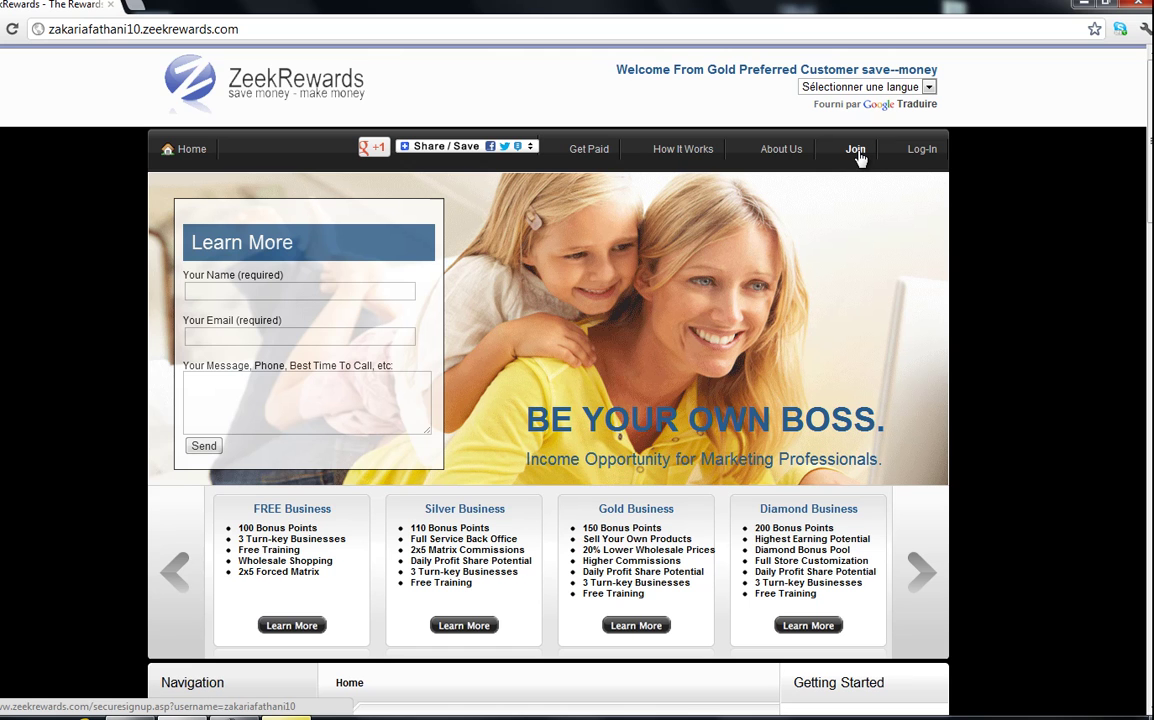
- Choose Join and continue as a Free Affiliate to reach the country step
{"action": "left_click", "coordinate": [857, 158]}
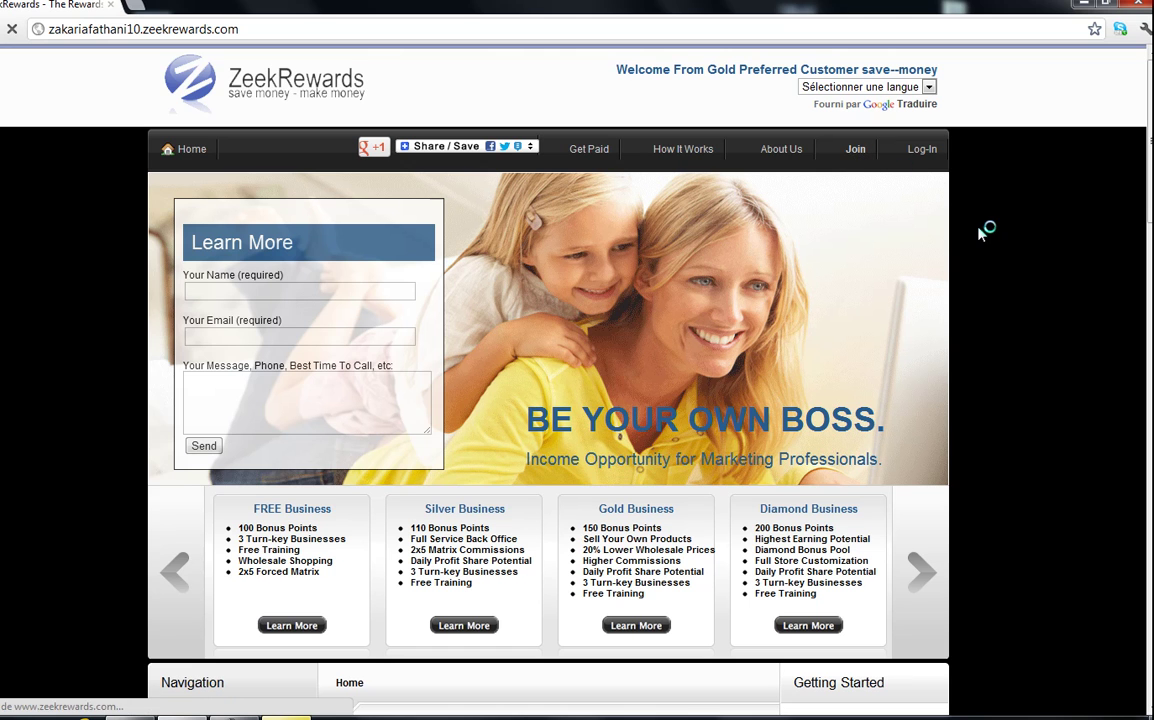
{"action": "scroll", "coordinate": [570, 456], "scroll_direction": "down", "scroll_amount": 3}
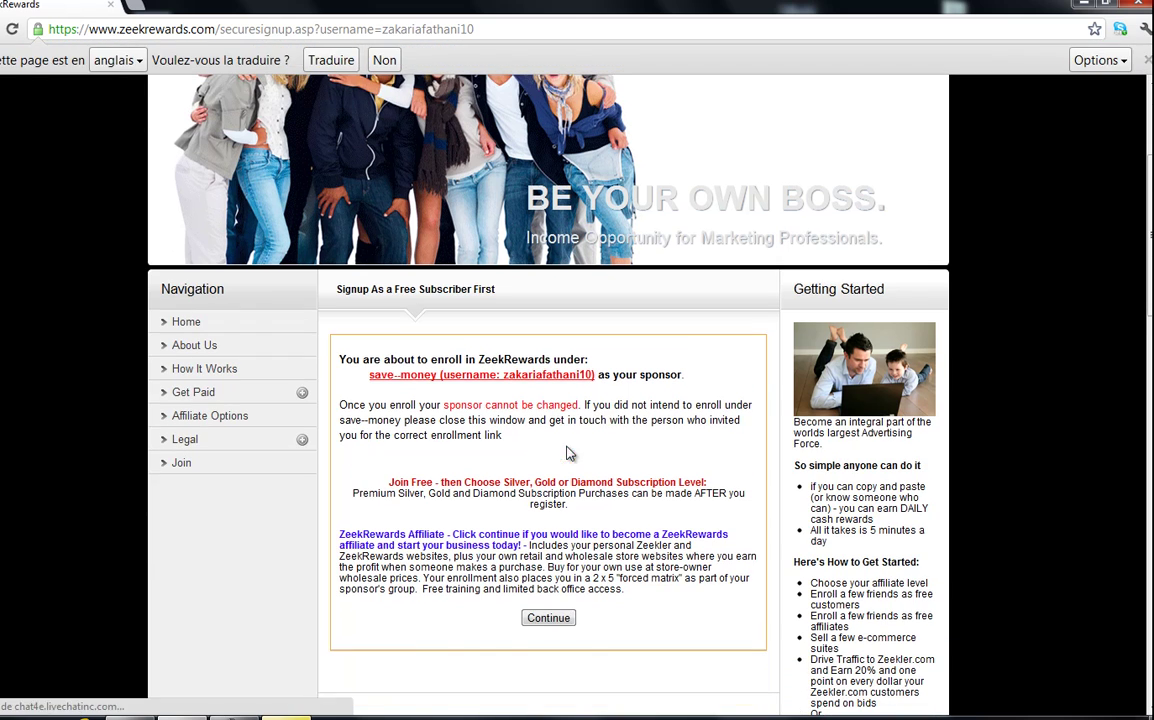
{"action": "left_click", "coordinate": [540, 619]}
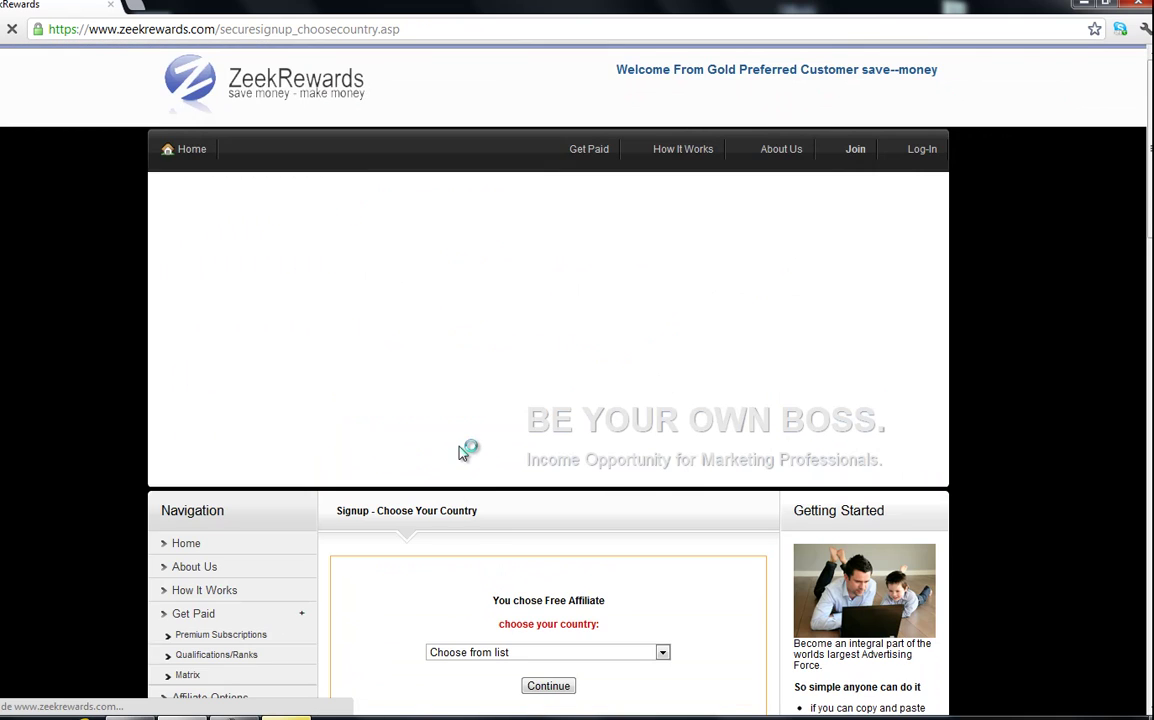
{"action": "scroll", "coordinate": [461, 452], "scroll_direction": "down", "scroll_amount": 3}
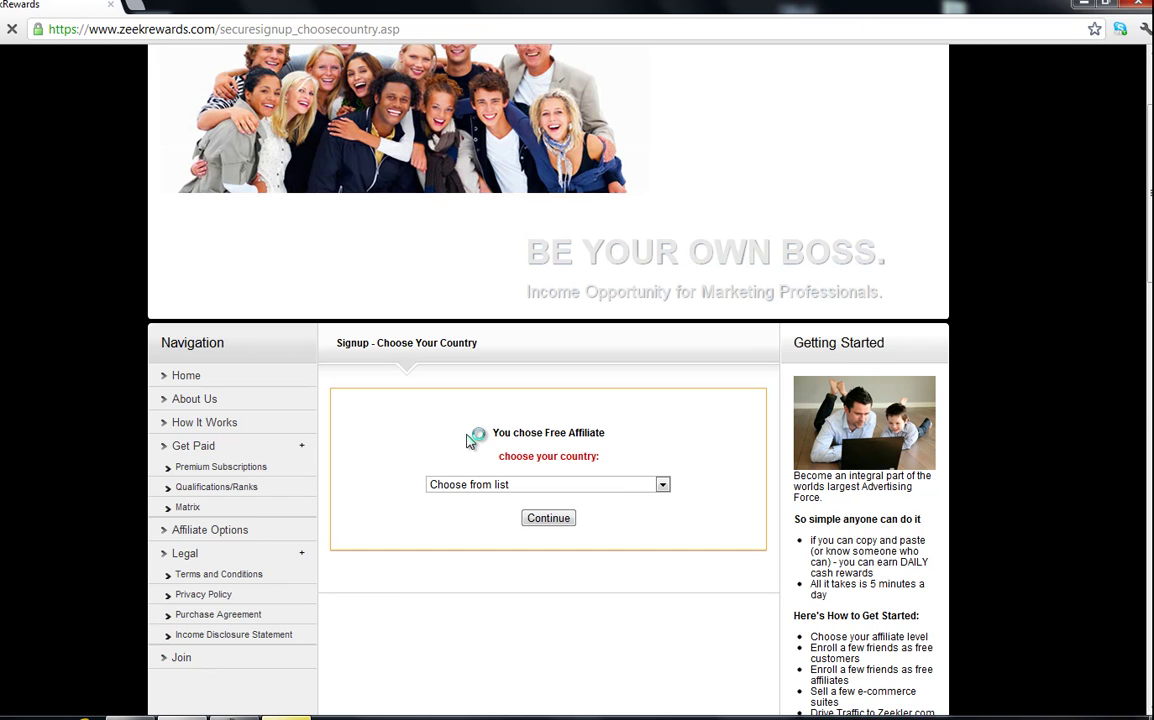
{"action": "left_click_drag", "start_coordinate": [1150, 214], "coordinate": [1150, 170]}
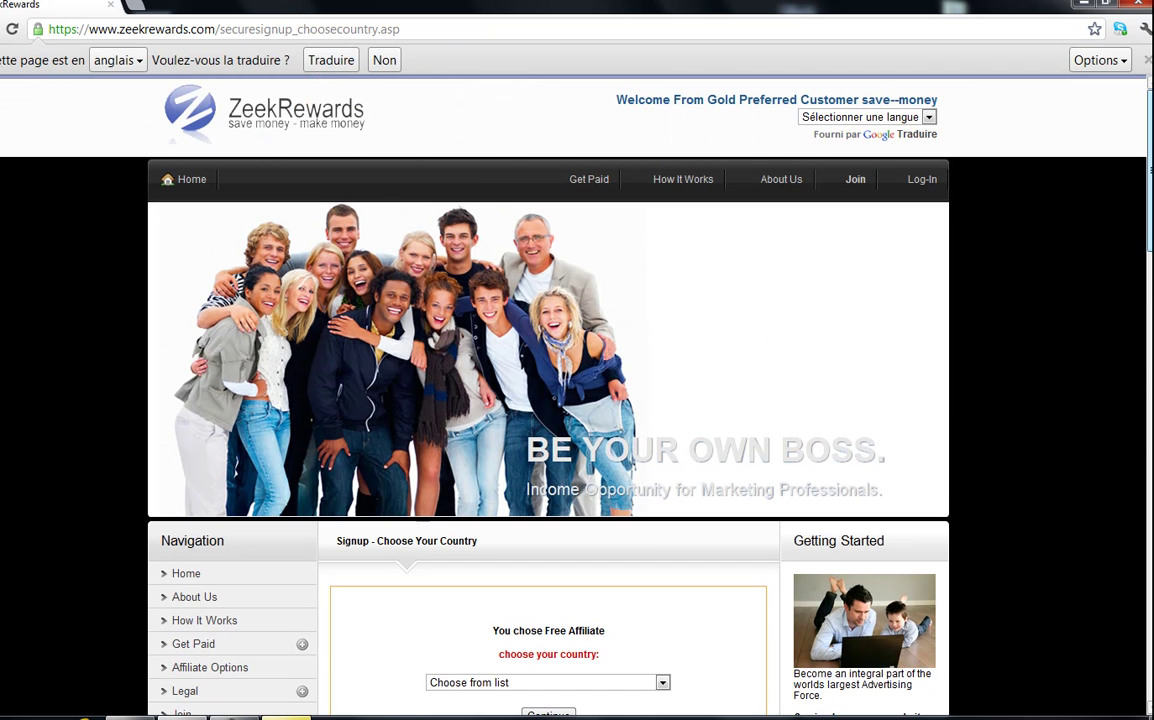
{"action": "scroll", "coordinate": [577, 400], "scroll_direction": "down", "scroll_amount": 4}
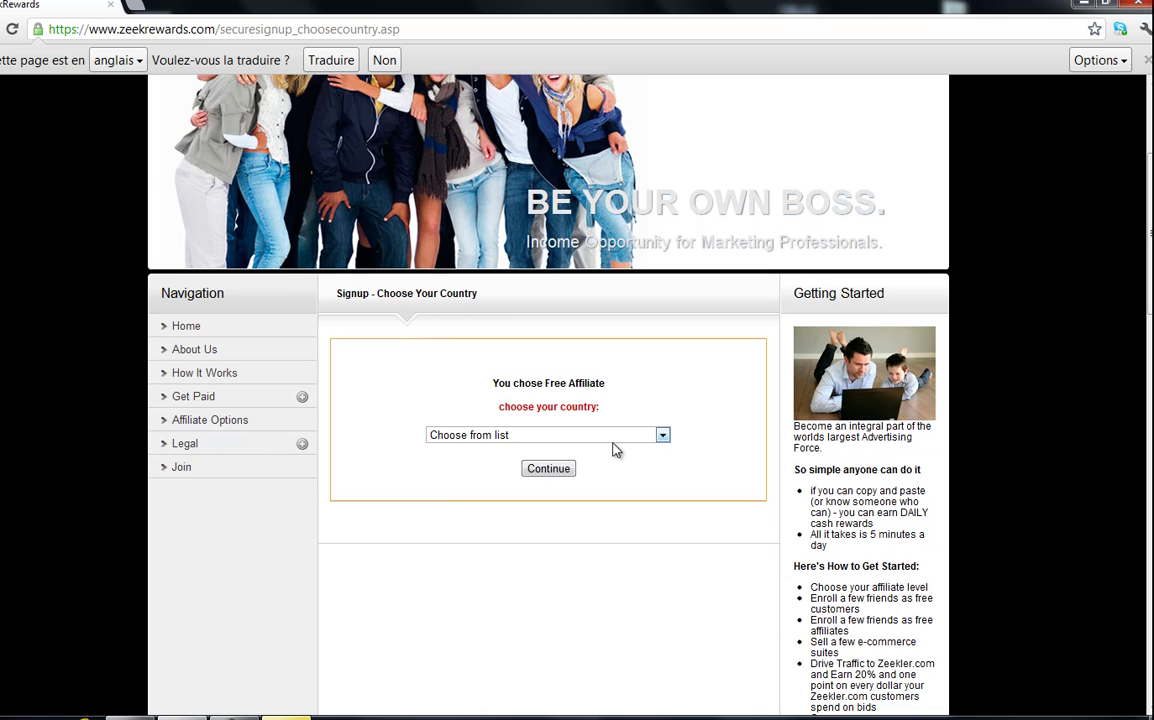
- Select France as the country, continue, and accept the sponsor confirmation
{"action": "left_click", "coordinate": [600, 437]}
{"action": "scroll", "coordinate": [550, 500], "scroll_direction": "down", "scroll_amount": 20}
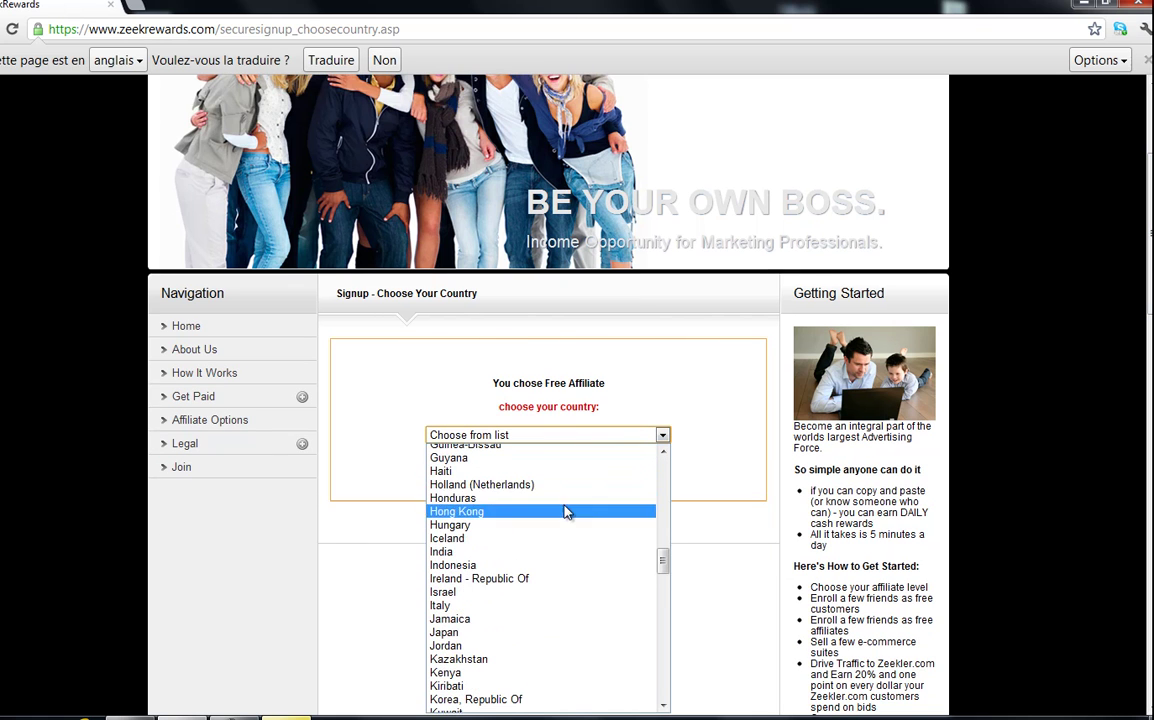
{"action": "scroll", "coordinate": [528, 543], "scroll_direction": "up", "scroll_amount": 4}
{"action": "scroll", "coordinate": [512, 566], "scroll_direction": "up", "scroll_amount": 2}
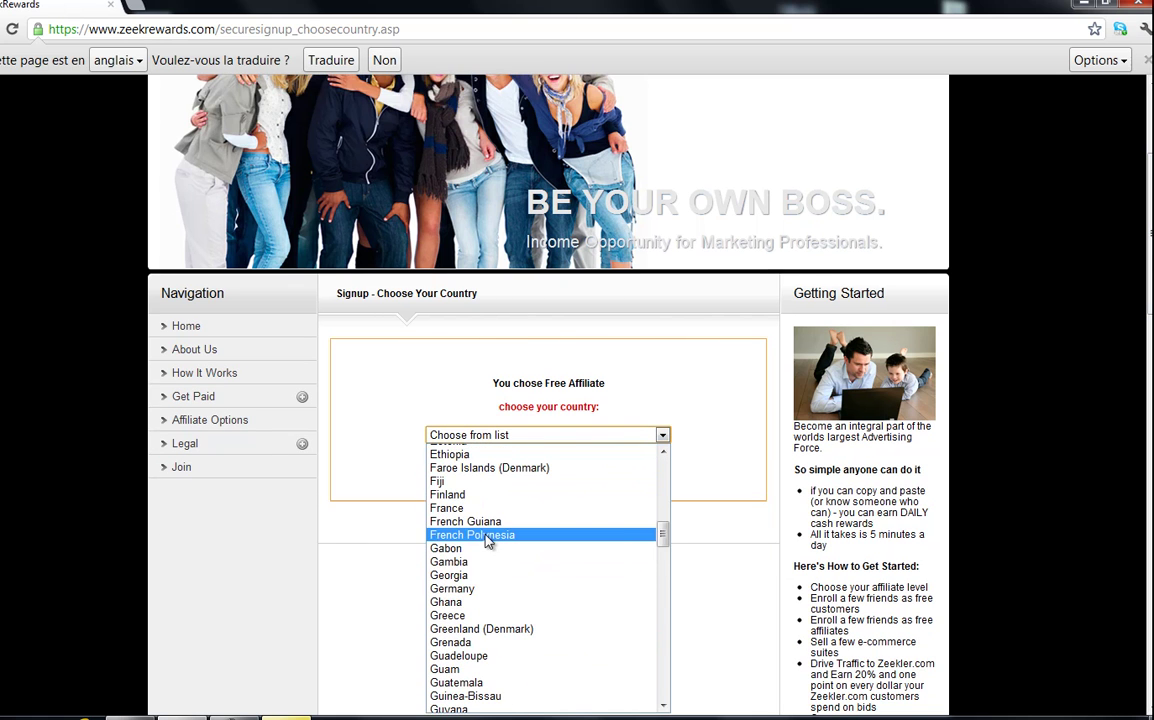
{"action": "left_click", "coordinate": [476, 508]}
{"action": "left_click", "coordinate": [563, 466]}
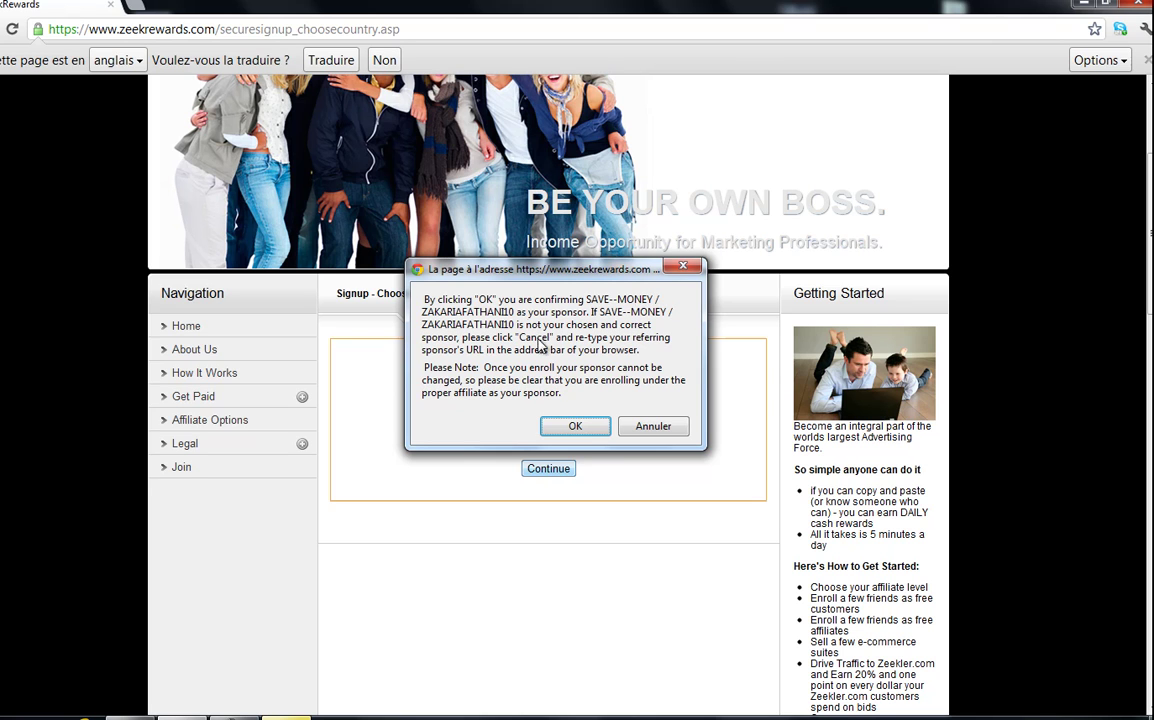
{"action": "left_click", "coordinate": [580, 427]}
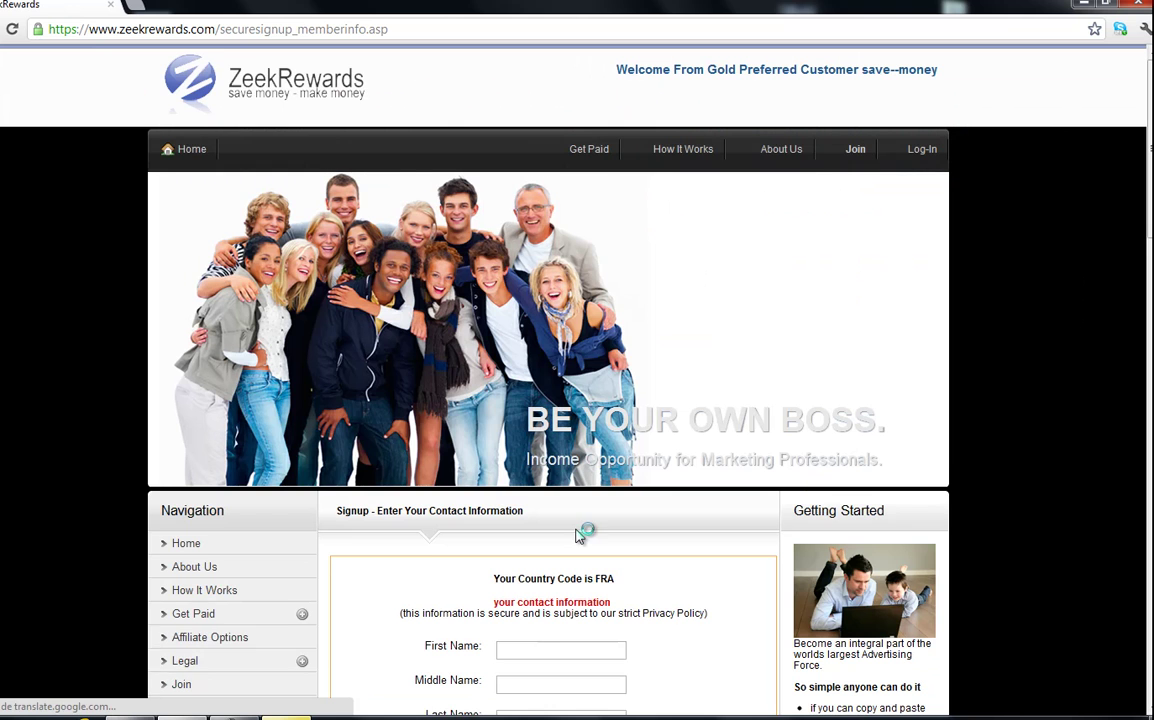
- Scroll down the member info page and go into the First Name and Last Name fields
{"action": "scroll", "coordinate": [585, 497], "scroll_direction": "down", "scroll_amount": 5}
{"action": "scroll", "coordinate": [585, 499], "scroll_direction": "down", "scroll_amount": 7}
{"action": "left_click_drag", "start_coordinate": [1150, 472], "coordinate": [1150, 258]}
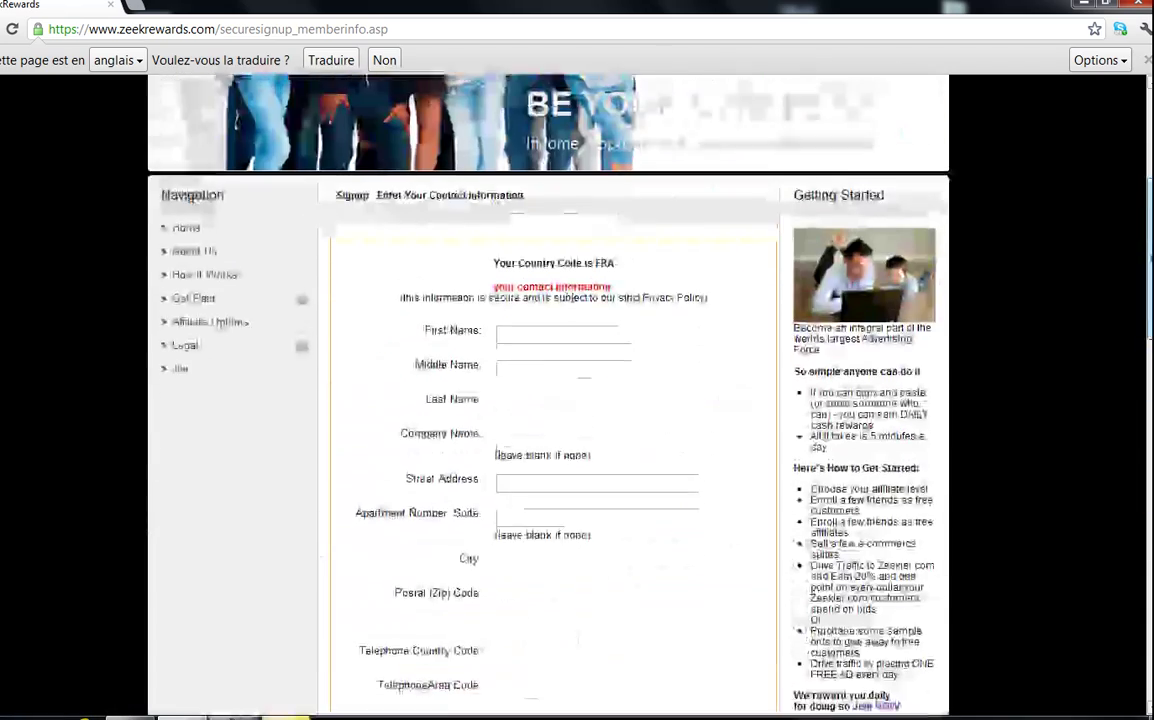
{"action": "left_click", "coordinate": [564, 396]}
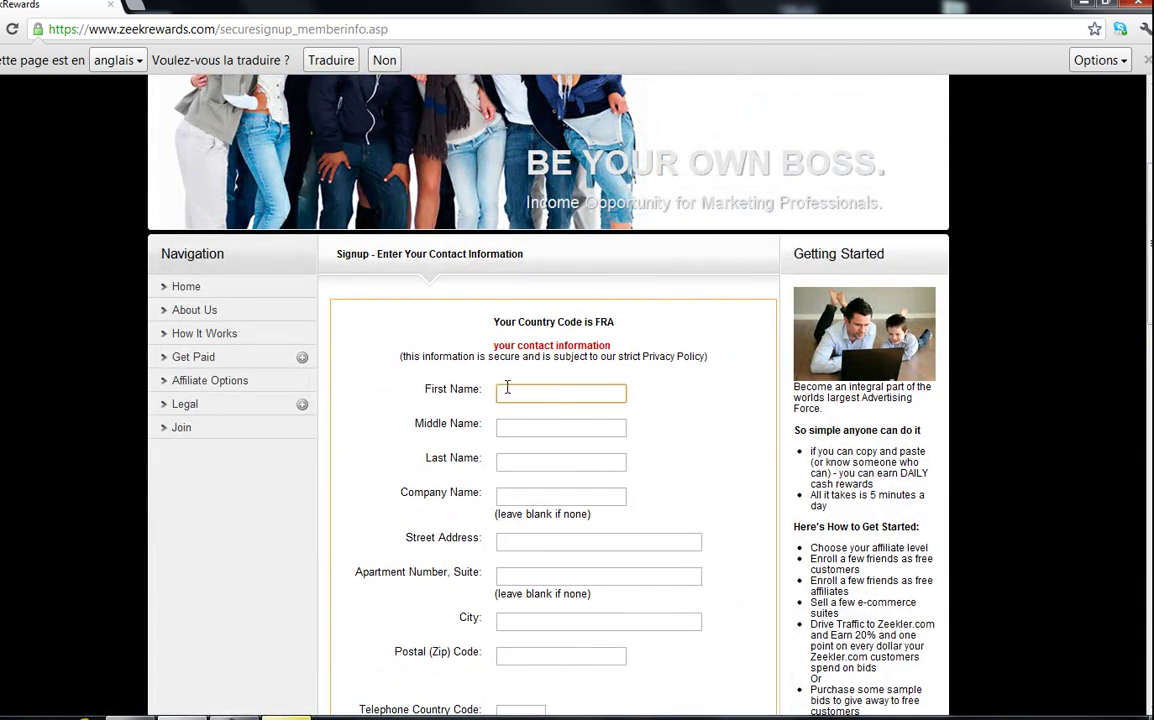
{"action": "left_click", "coordinate": [513, 465]}
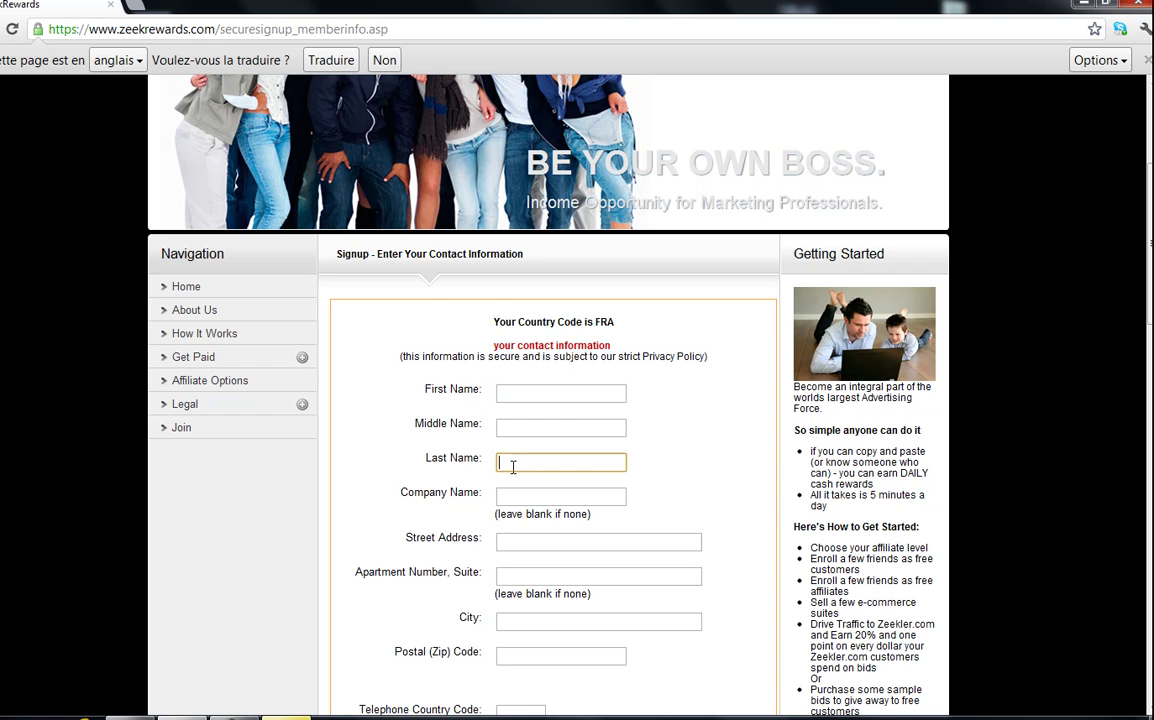
{"action": "scroll", "coordinate": [520, 425], "scroll_direction": "down", "scroll_amount": 1}
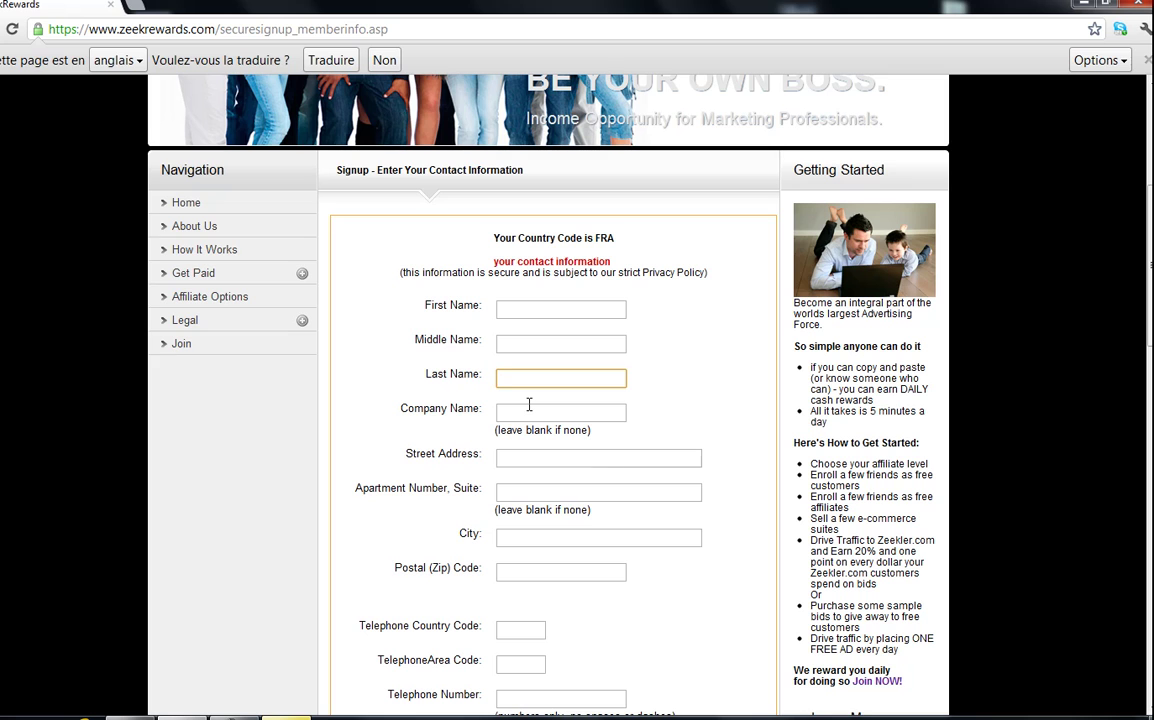
- Step through the Company, Street Address, Apartment, City, Postal Code and Telephone Country Code fields
{"action": "left_click", "coordinate": [530, 408]}
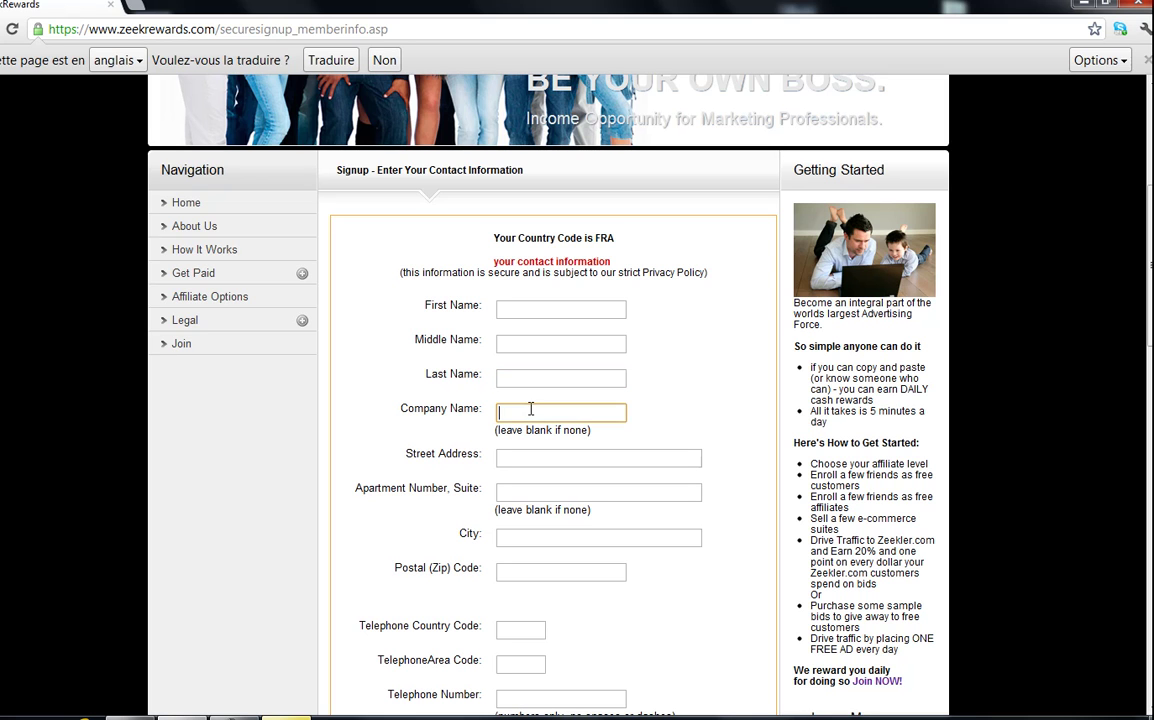
{"action": "left_click", "coordinate": [590, 462]}
{"action": "left_click", "coordinate": [515, 486]}
{"action": "left_click", "coordinate": [545, 537]}
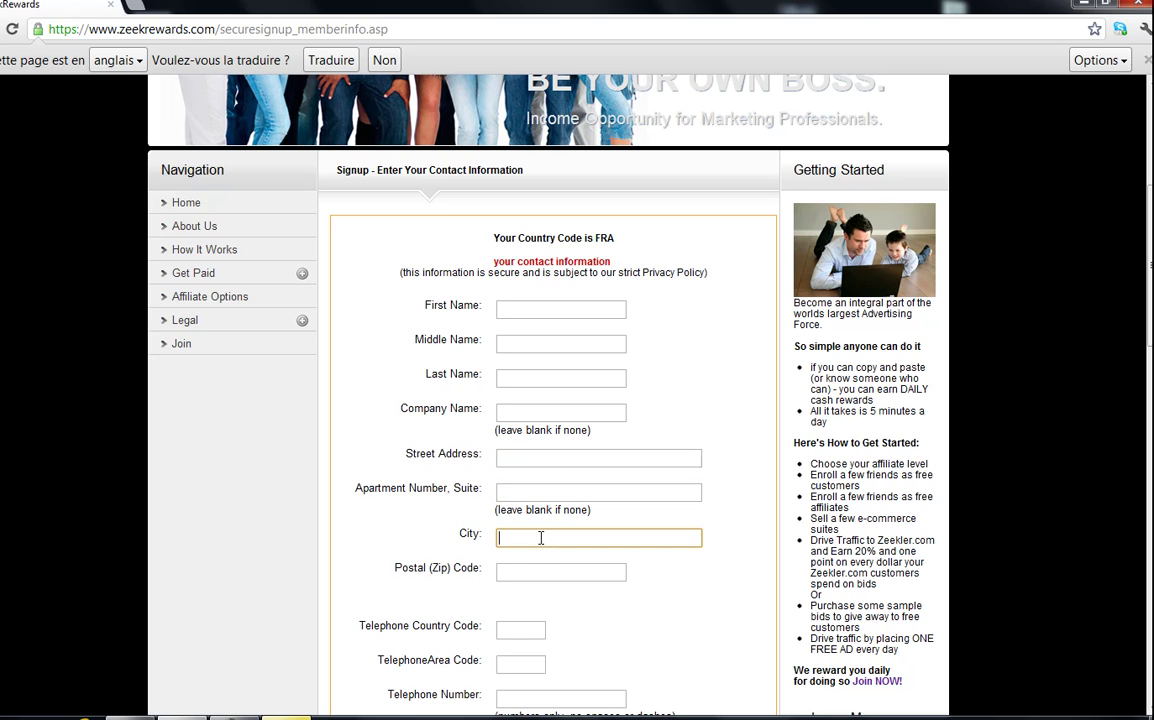
{"action": "scroll", "coordinate": [523, 565], "scroll_direction": "down", "scroll_amount": 1}
{"action": "left_click", "coordinate": [525, 487]}
{"action": "scroll", "coordinate": [548, 542], "scroll_direction": "down", "scroll_amount": 2}
{"action": "left_click", "coordinate": [519, 376]}
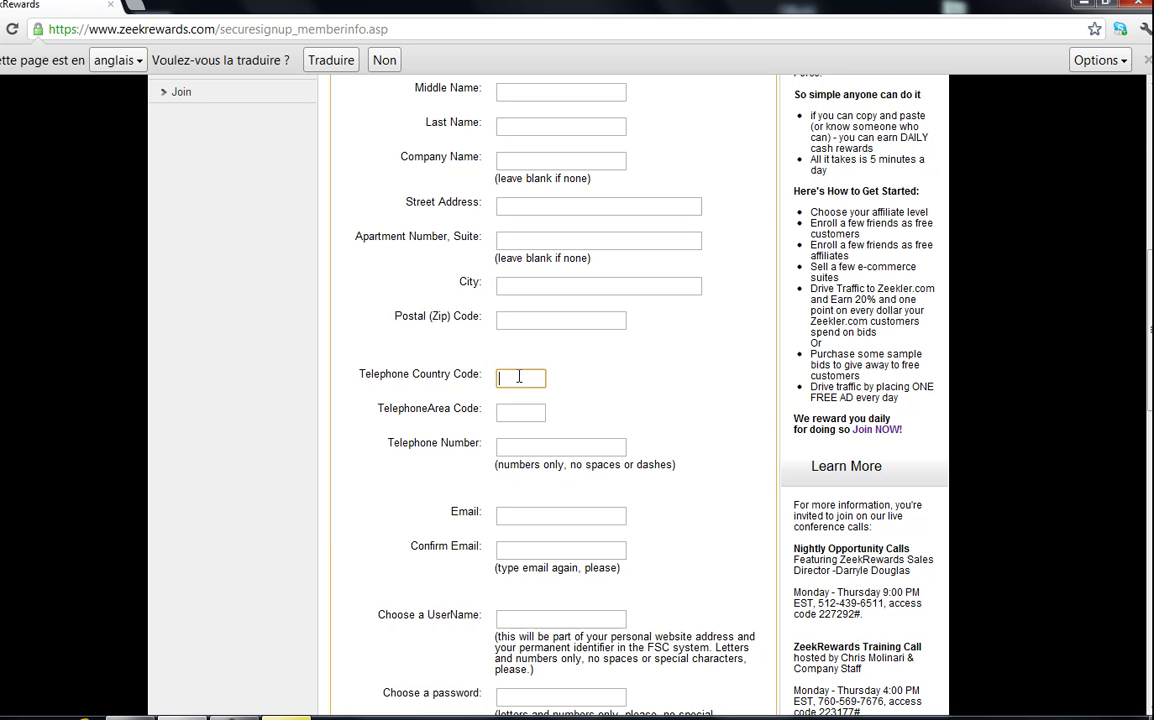
{"action": "left_click", "coordinate": [518, 446]}
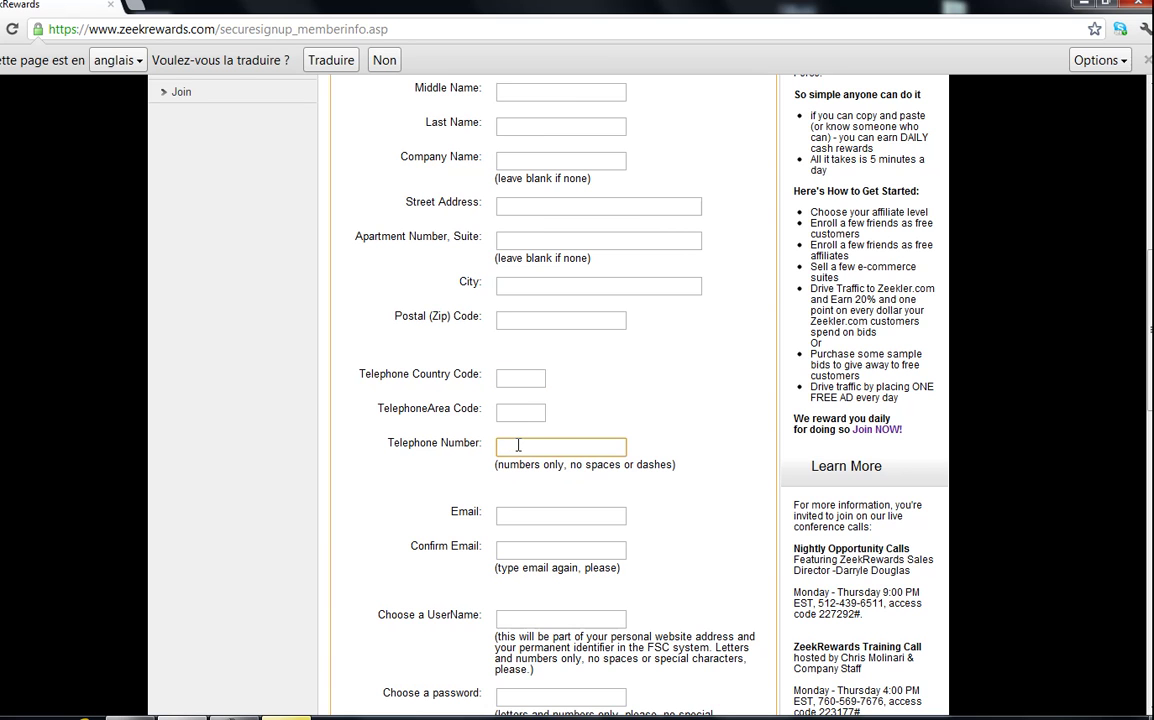
{"action": "left_click", "coordinate": [522, 515]}
{"action": "scroll", "coordinate": [520, 400], "scroll_direction": "down", "scroll_amount": 2}
{"action": "left_click", "coordinate": [521, 383]}
{"action": "left_click", "coordinate": [521, 448]}
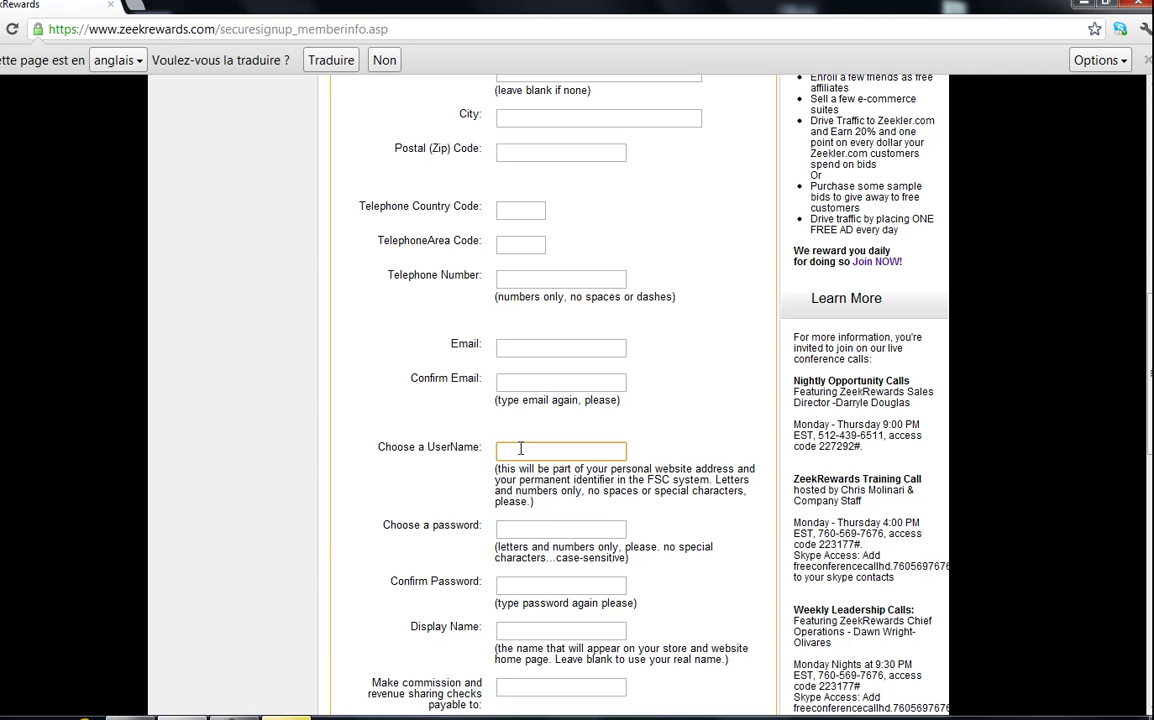
{"action": "left_click", "coordinate": [530, 531]}
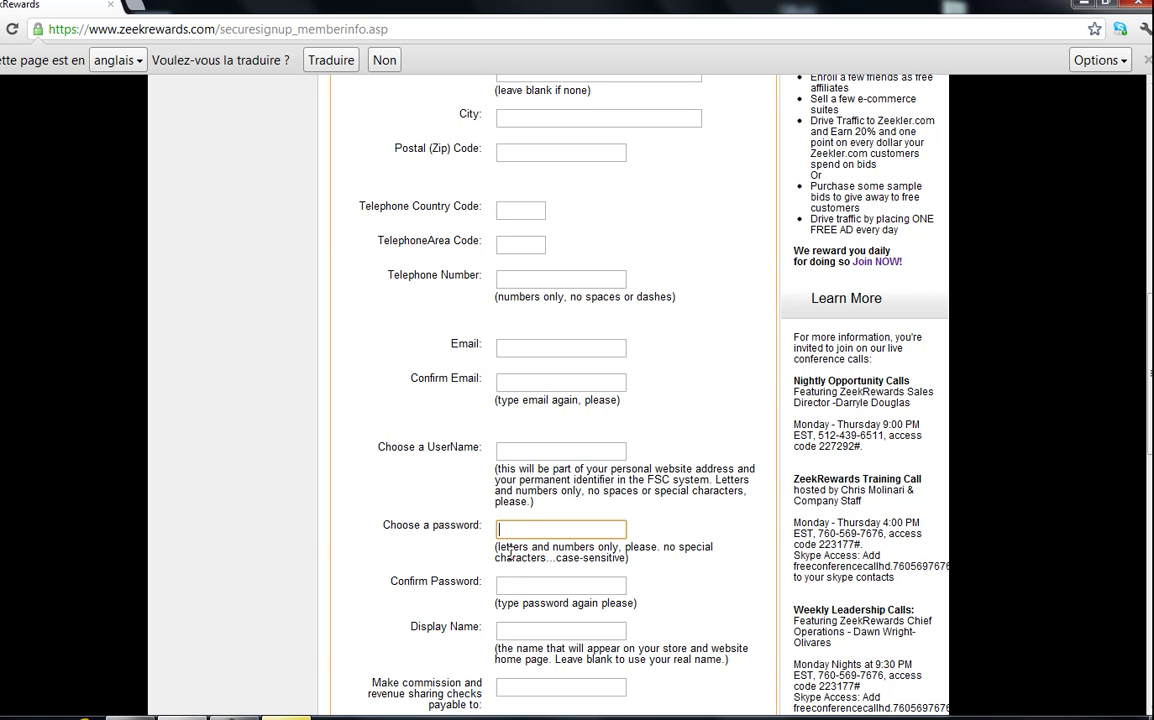
{"action": "left_click", "coordinate": [510, 582]}
{"action": "left_click", "coordinate": [535, 630]}
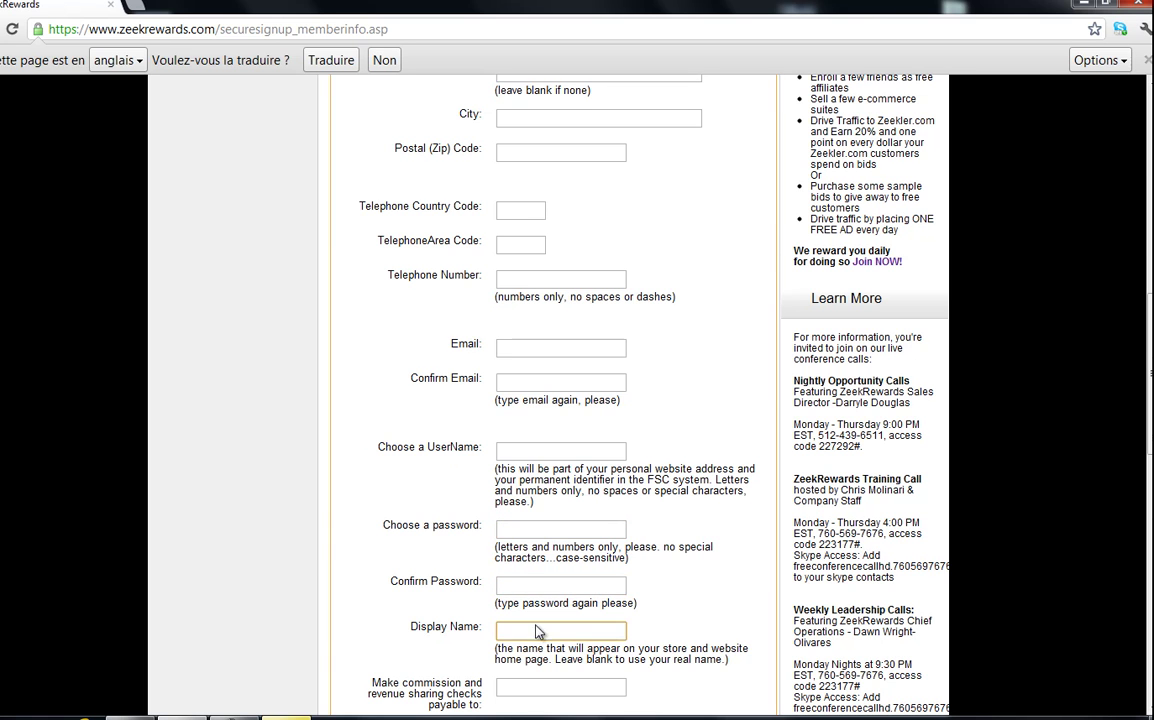
{"action": "scroll", "coordinate": [500, 500], "scroll_direction": "down", "scroll_amount": 3}
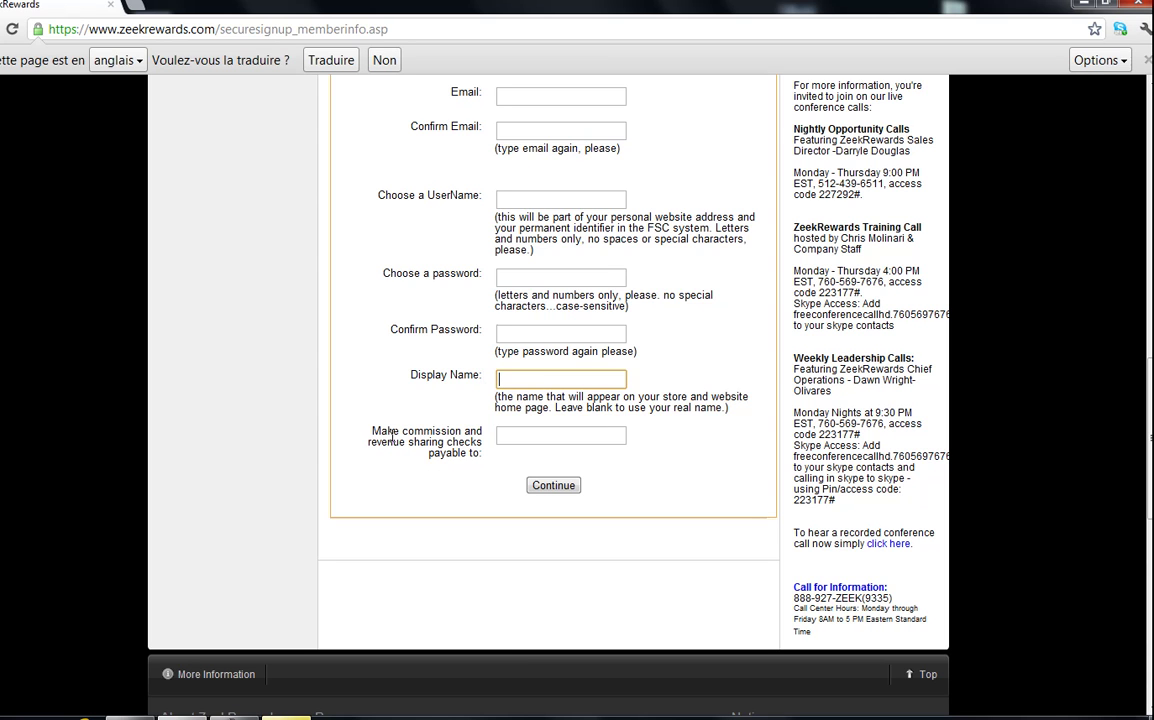
{"action": "key", "text": "Tab"}
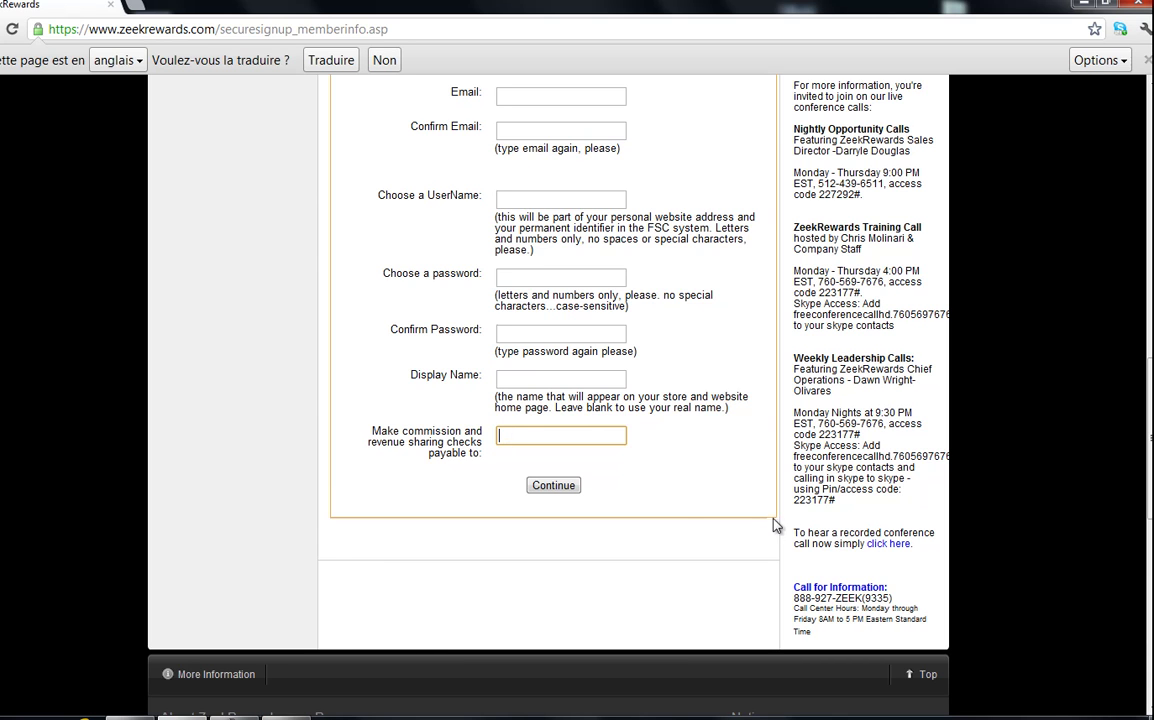
{"action": "scroll", "coordinate": [474, 507], "scroll_direction": "up", "scroll_amount": 3}
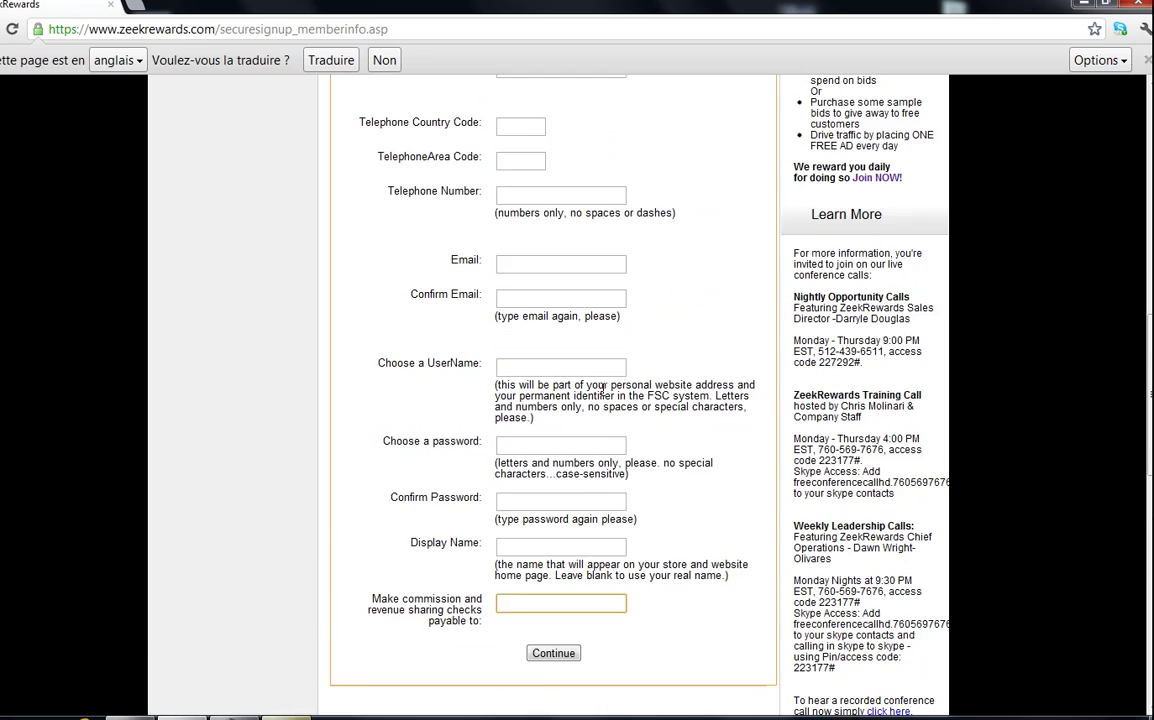
{"action": "middle_click", "coordinate": [601, 390]}
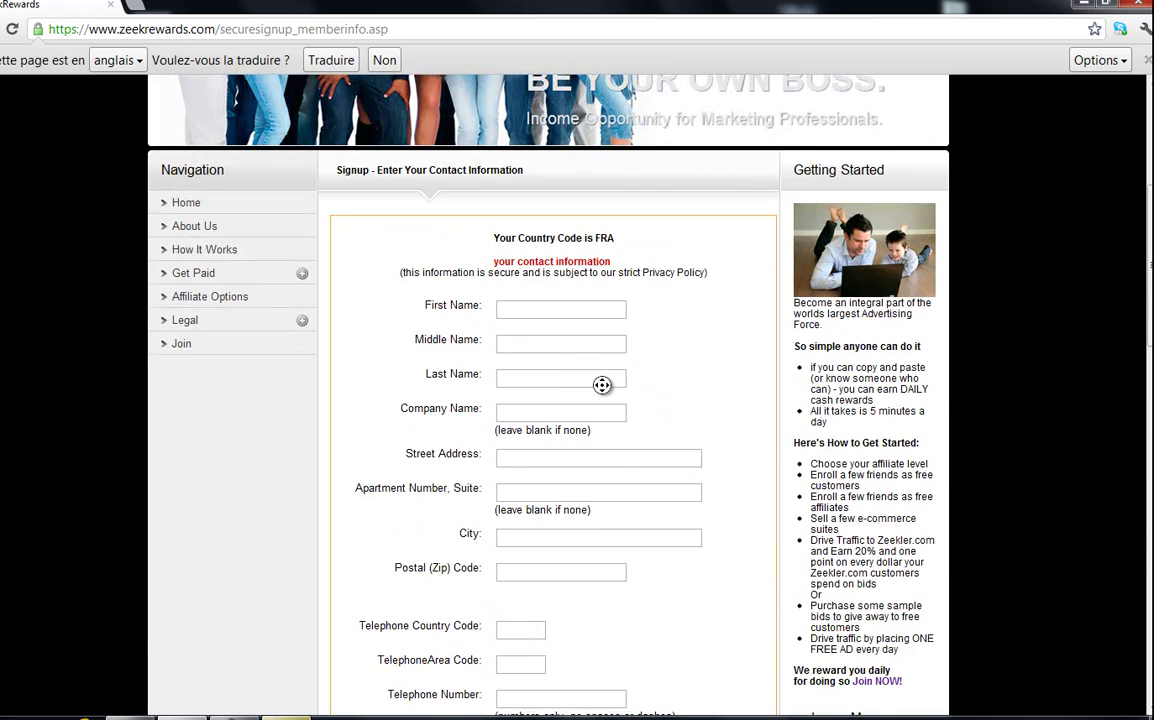
- Fill the First Name field with the saved autocomplete name
{"action": "left_click", "coordinate": [508, 418]}
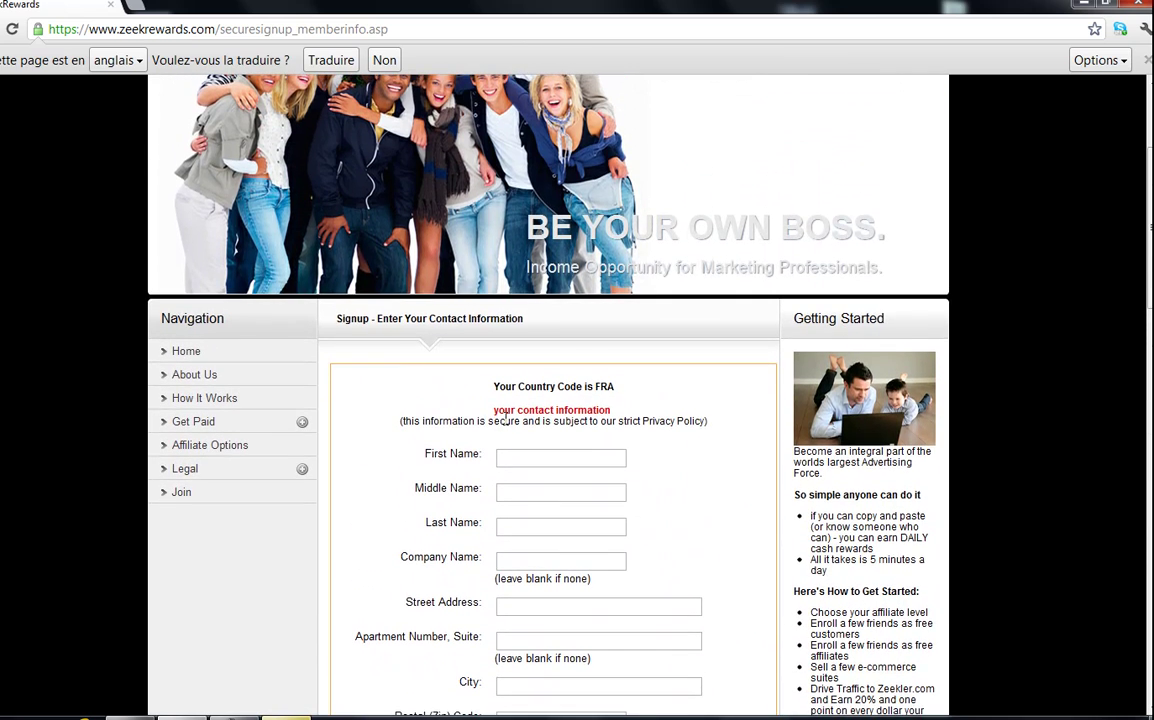
{"action": "left_click", "coordinate": [541, 461]}
{"action": "type", "text": "fa"}
{"action": "key", "text": "Down"}
{"action": "key", "text": "Down"}
{"action": "key", "text": "Return"}
{"action": "key", "text": "Tab"}
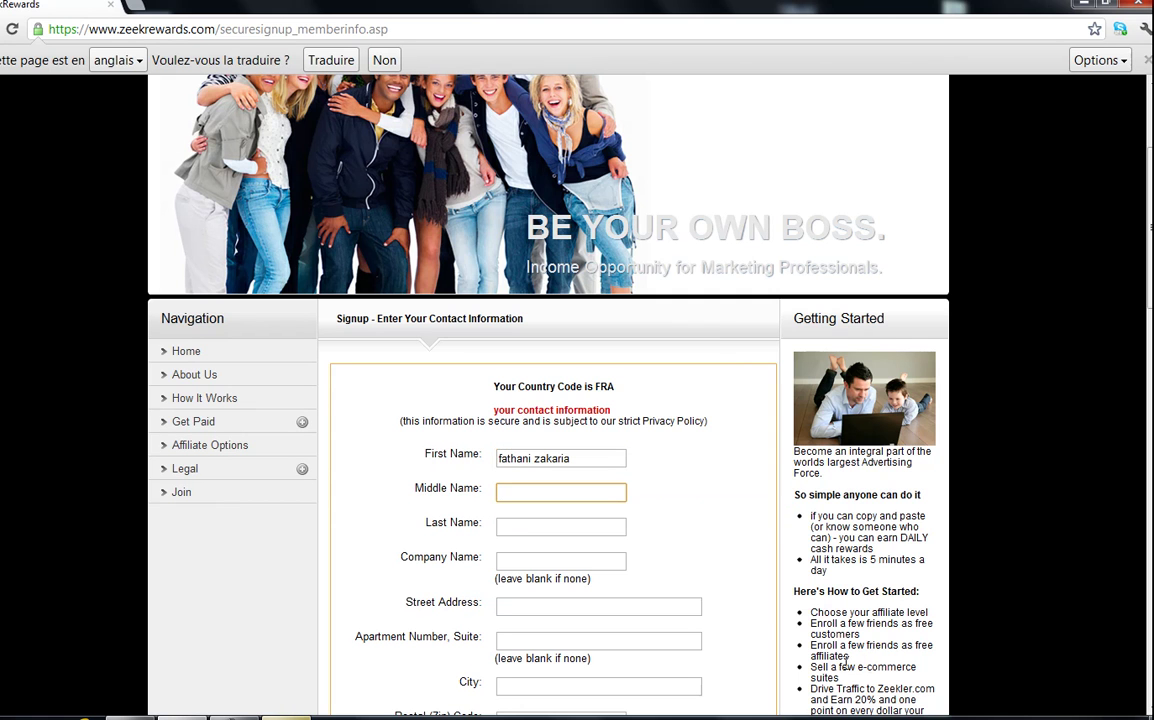
{"action": "type", "text": "efg"}
- Enter placeholder text in the Middle Name, Last Name, Company and Street Address fields
{"action": "left_click", "coordinate": [531, 525]}
{"action": "type", "text": "erfg"}
{"action": "left_click", "coordinate": [507, 560]}
{"action": "type", "text": "erg"}
{"action": "left_click", "coordinate": [533, 612]}
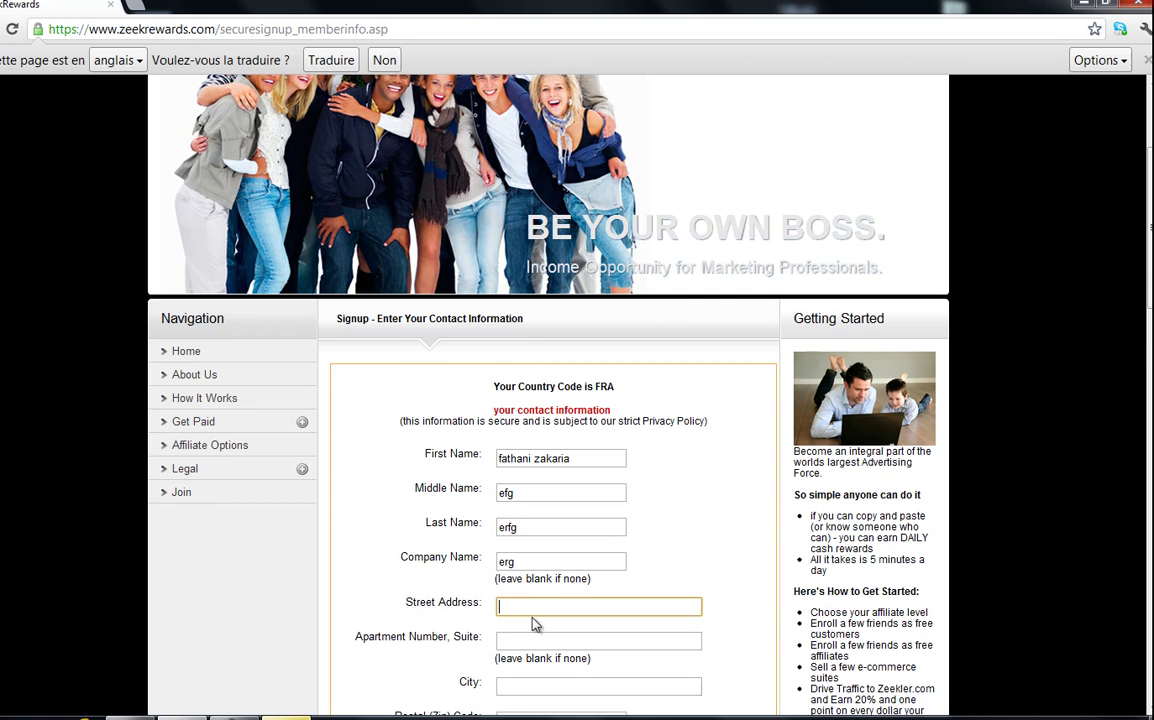
{"action": "scroll", "coordinate": [582, 549], "scroll_direction": "down", "scroll_amount": 2}
{"action": "type", "text": "erg"}
{"action": "left_click", "coordinate": [523, 472]}
{"action": "type", "text": "erg"}
- Enter the city and postal code on the contact form
{"action": "left_click", "coordinate": [524, 519]}
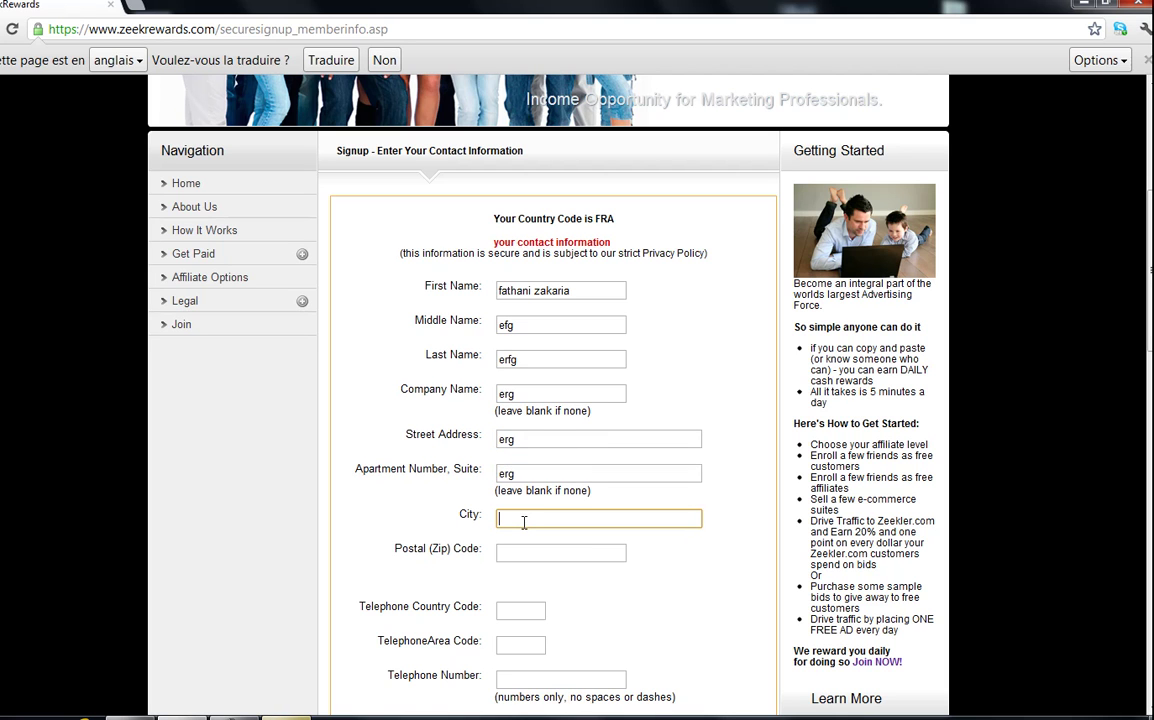
{"action": "type", "text": "paris"}
{"action": "key", "text": "Tab"}
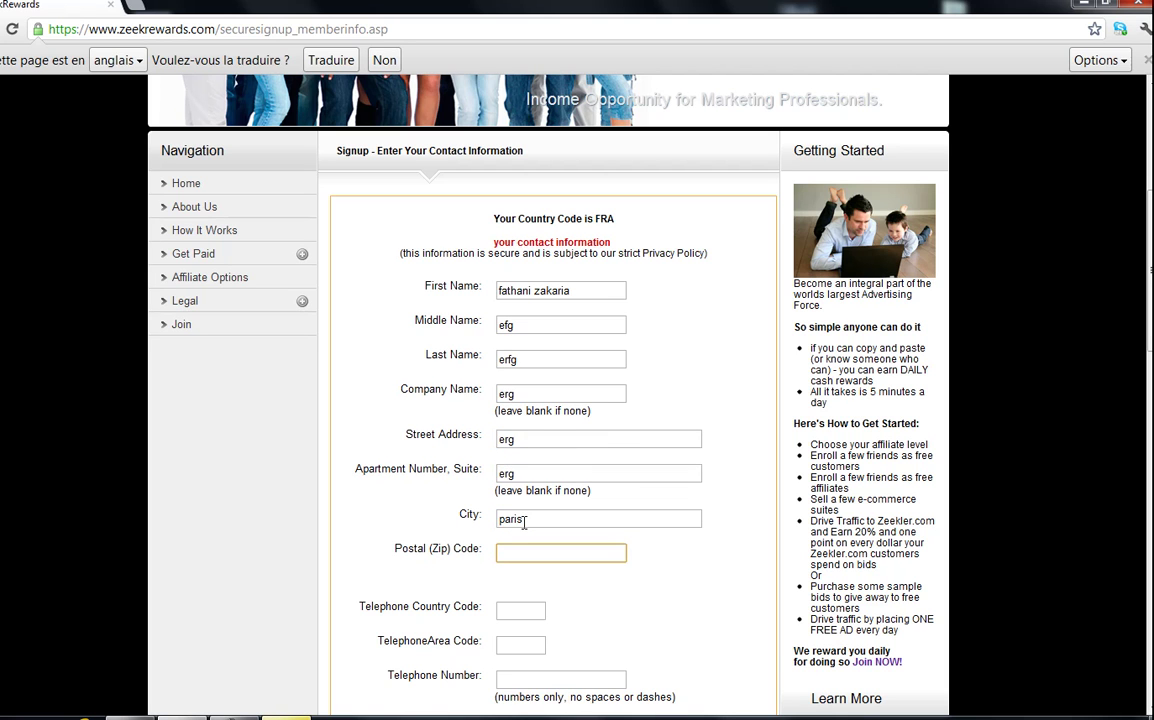
{"action": "type", "text": "75000"}
{"action": "key", "text": "Tab"}
- Set the telephone country and area codes to 33 and enter the phone number
{"action": "scroll", "coordinate": [557, 484], "scroll_direction": "down", "scroll_amount": 3}
{"action": "type", "text": "33"}
{"action": "key", "text": "Tab"}
{"action": "type", "text": "33"}
{"action": "key", "text": "Tab"}
{"action": "type", "text": "062548"}
- Enter the e-mail address in both the Email and Confirm Email fields
{"action": "key", "text": "Tab"}
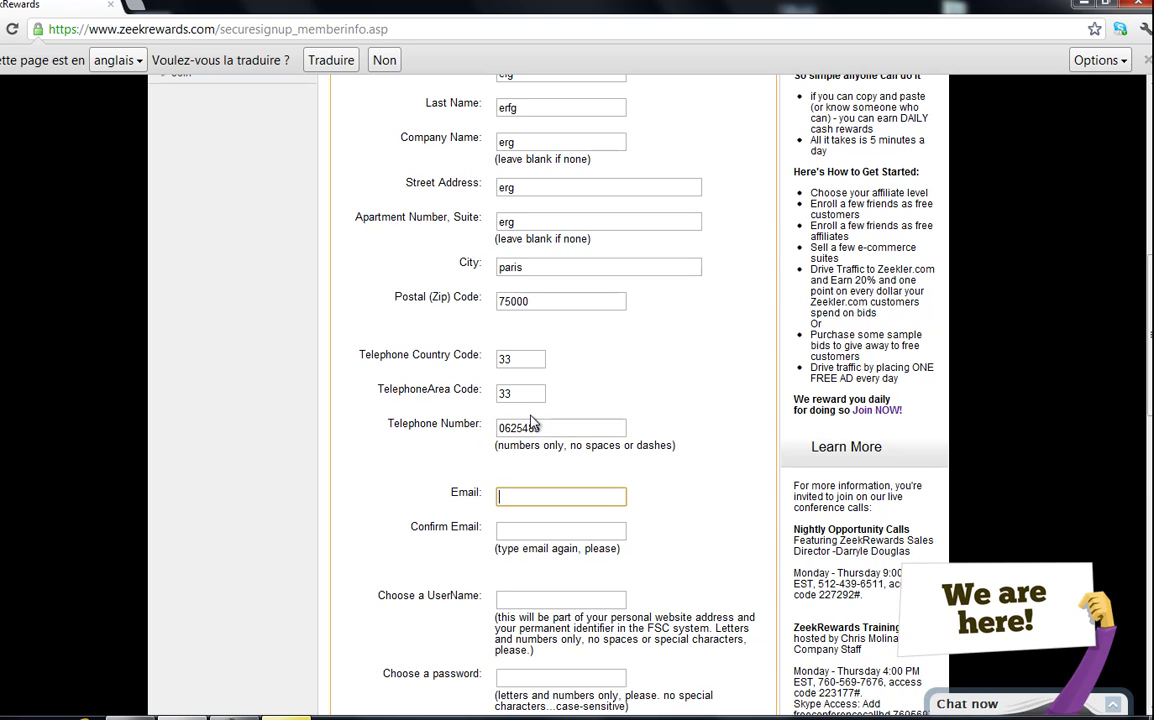
{"action": "key", "text": "Tab"}
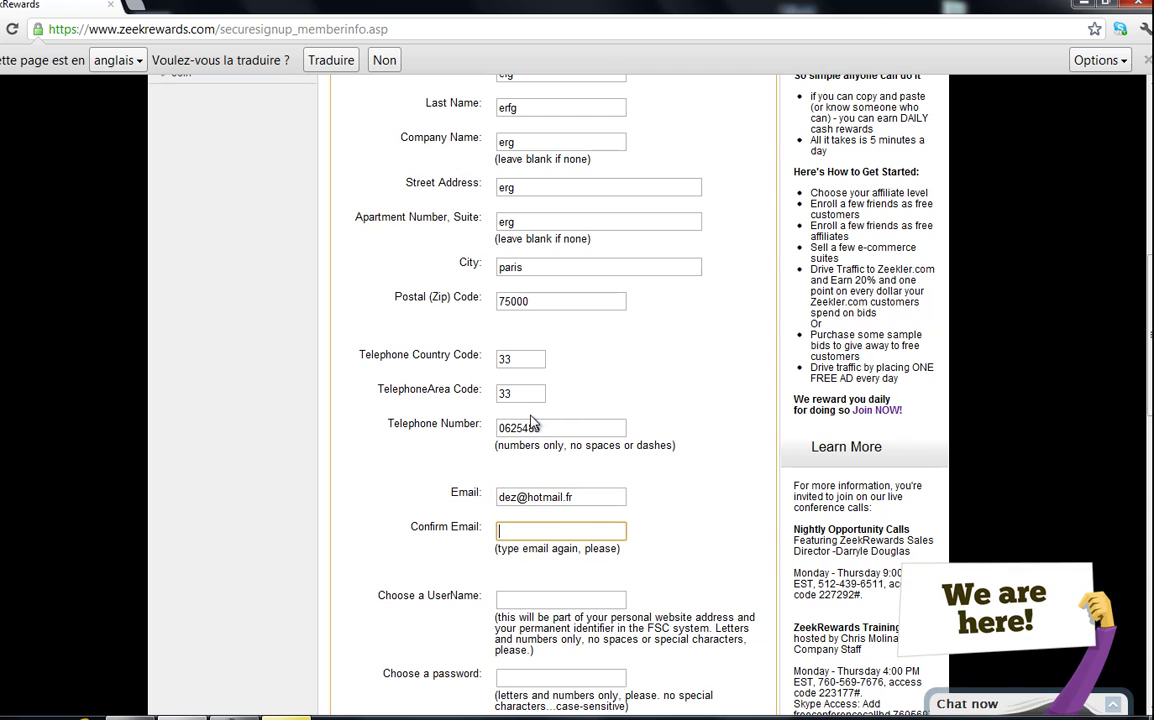
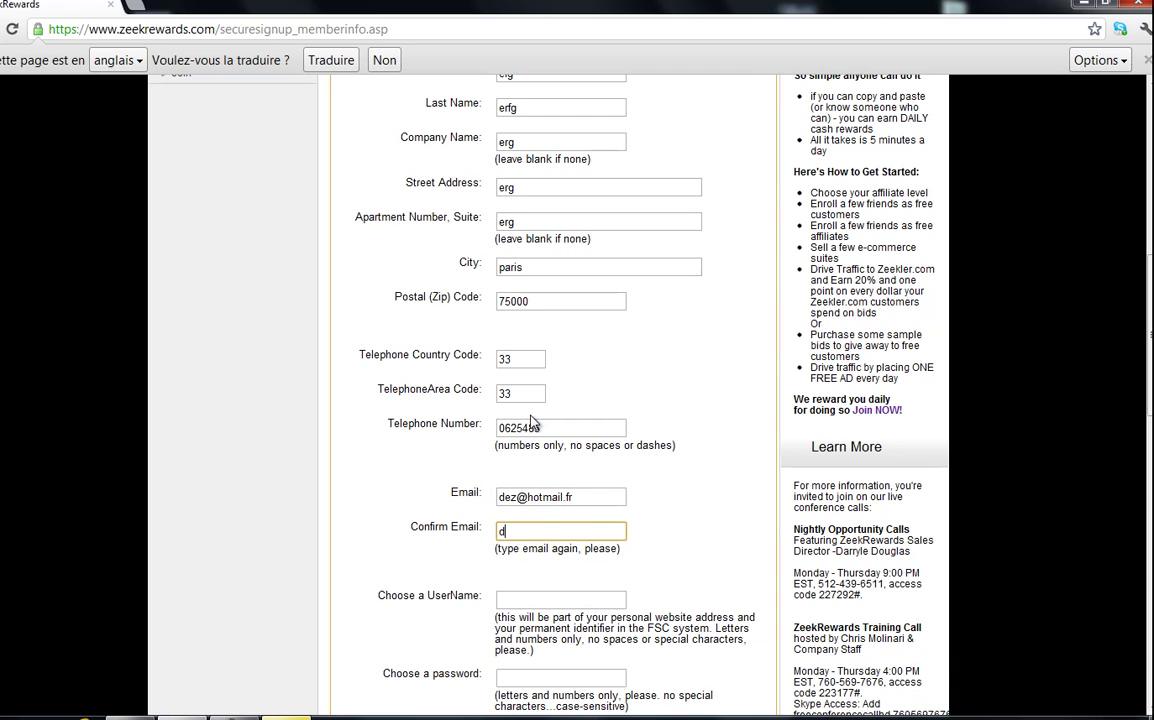
{"action": "key", "text": "Tab"}
- Enter a username, then type the account password and its confirmation
{"action": "scroll", "coordinate": [555, 348], "scroll_direction": "down", "scroll_amount": 3}
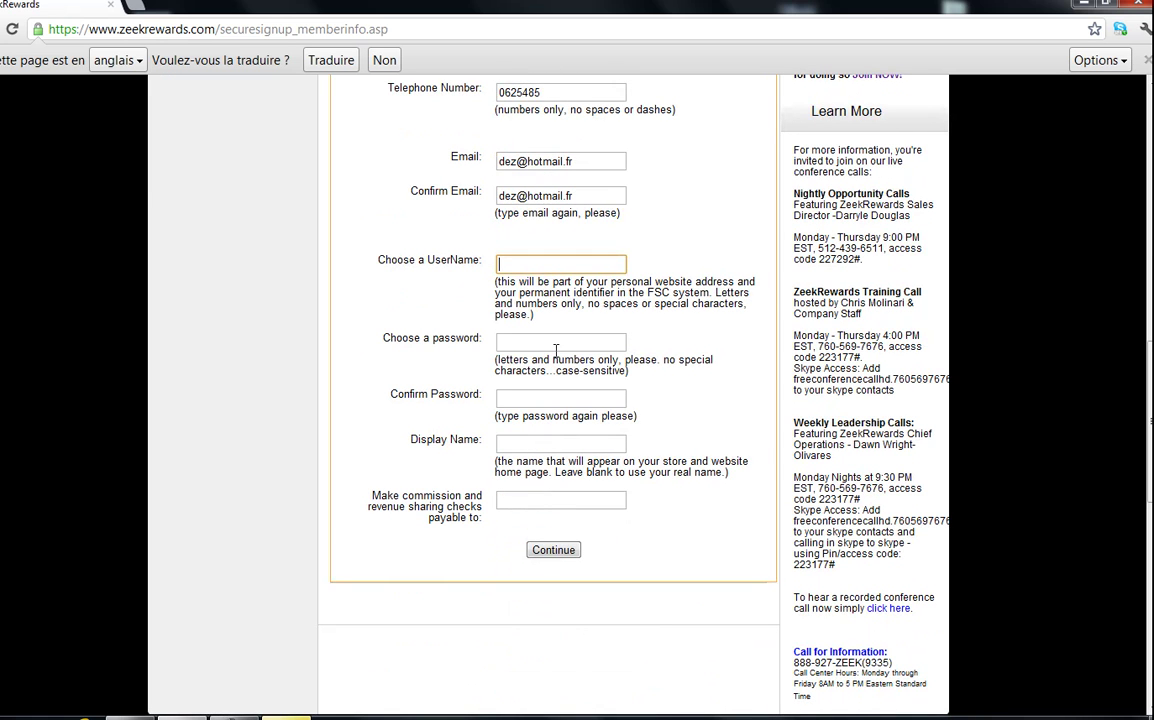
{"action": "type", "text": "gaininternetargent"}
{"action": "key", "text": "Tab"}
{"action": "double_click", "coordinate": [533, 265]}
{"action": "left_click", "coordinate": [523, 343]}
{"action": "type", "text": "********"}
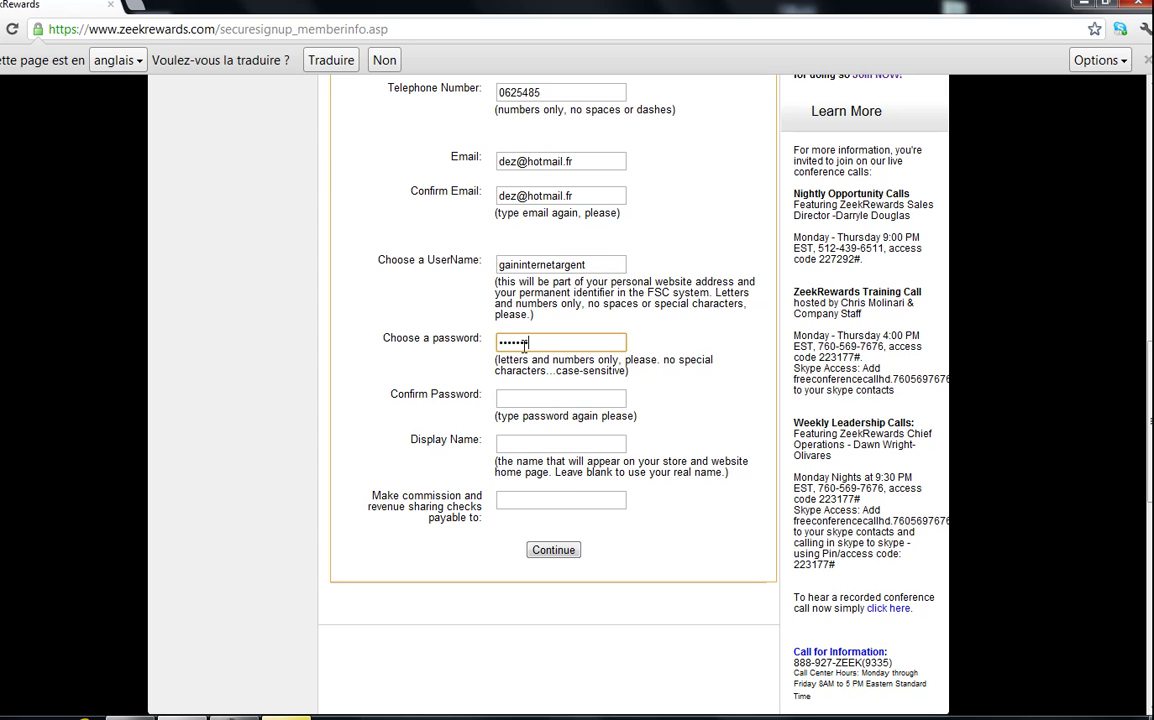
{"action": "type", "text": "*"}
{"action": "key", "text": "Tab"}
{"action": "type", "text": "********"}
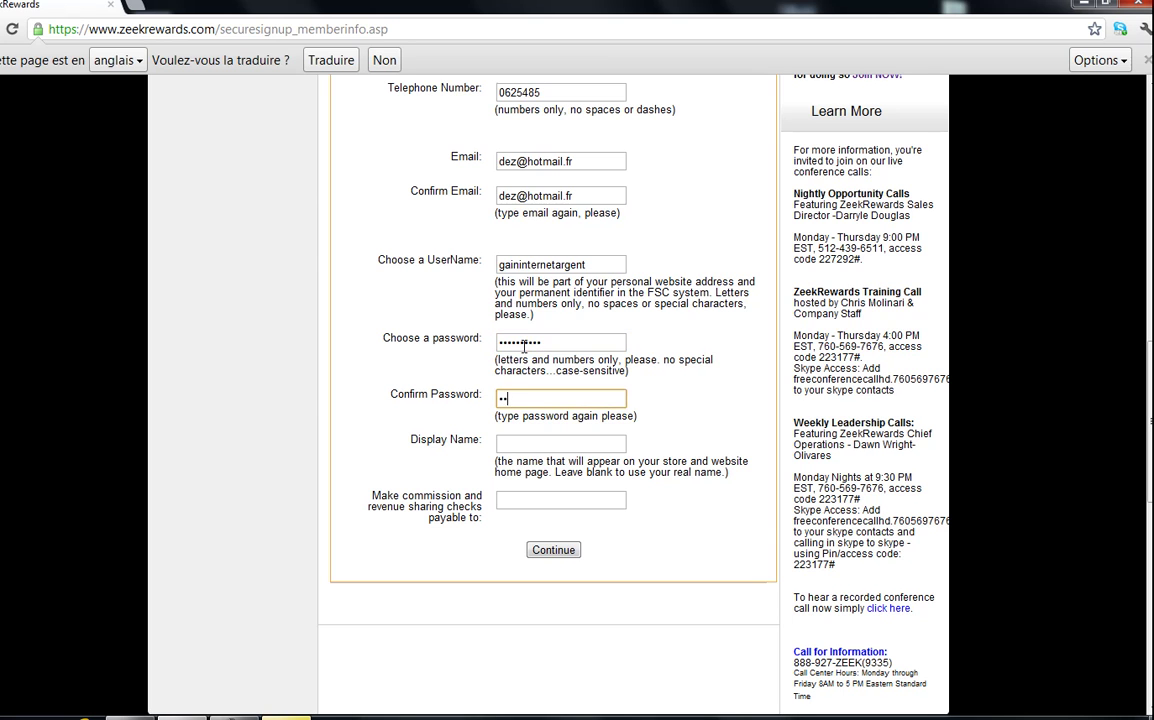
{"action": "type", "text": "**"}
- Fill in the display name and commission payee, then submit for verification
{"action": "key", "text": "Tab"}
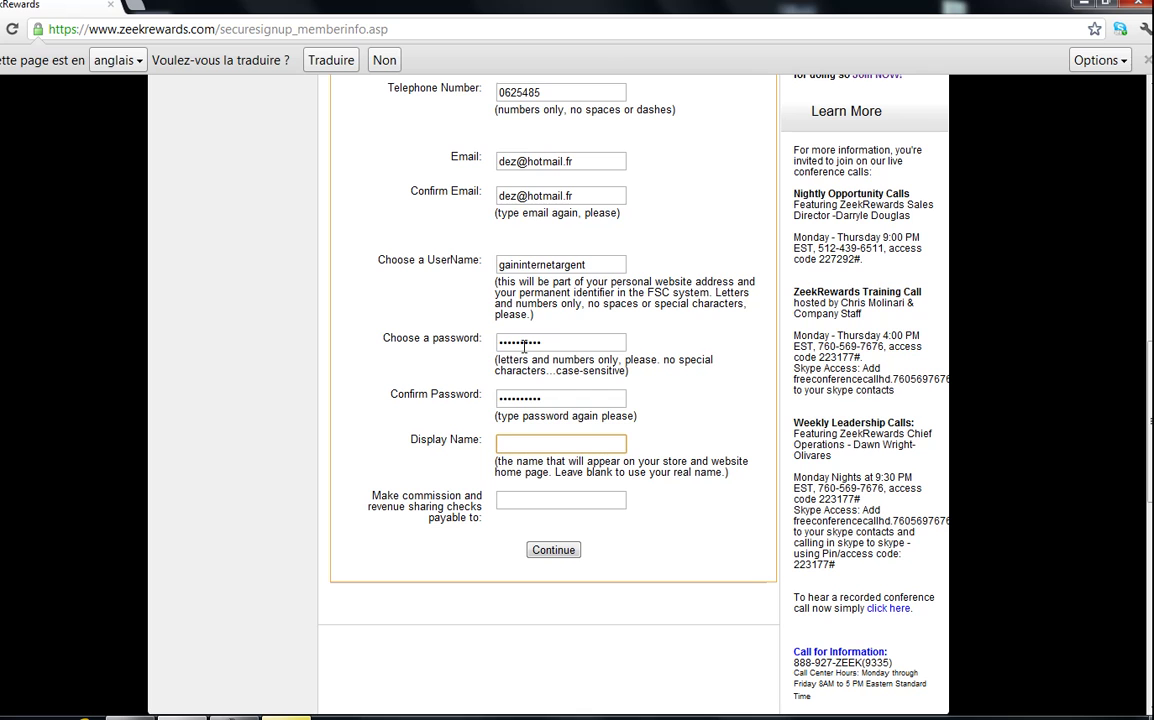
{"action": "type", "text": "argent net"}
{"action": "key", "text": "Tab"}
{"action": "type", "text": "pay"}
{"action": "type", "text": "ne"}
{"action": "key", "text": "Return"}
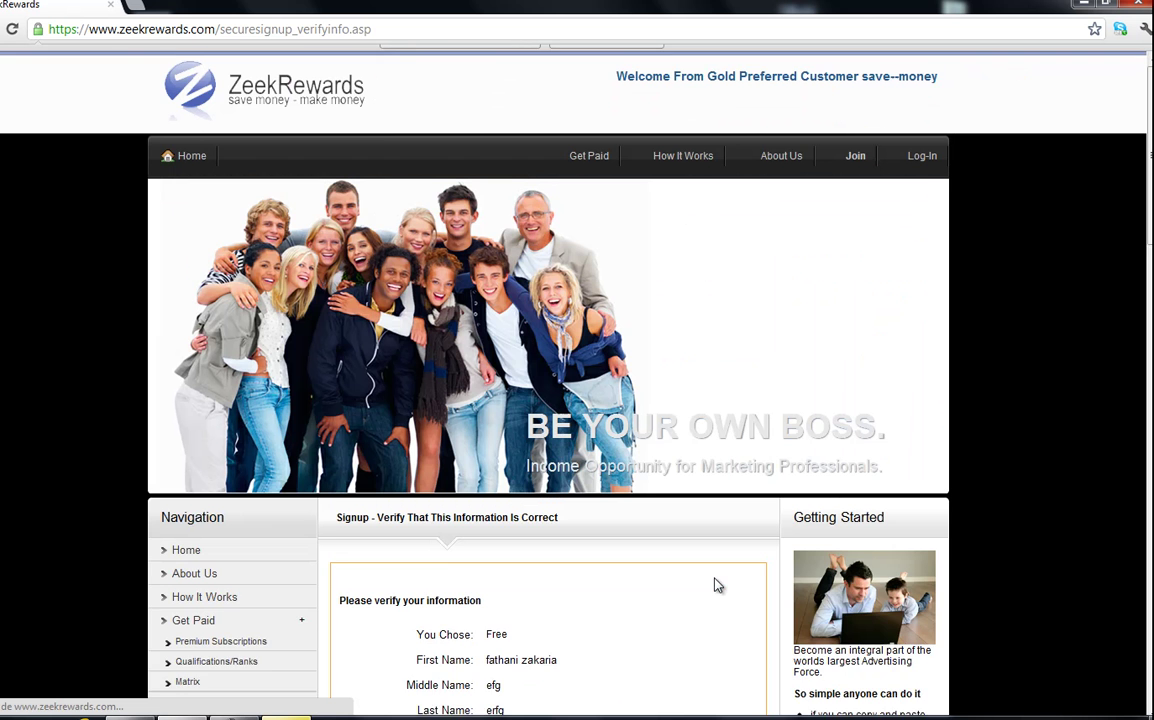
- Review the entered details and create the free Business Center account
{"action": "scroll", "coordinate": [660, 536], "scroll_direction": "down", "scroll_amount": 8}
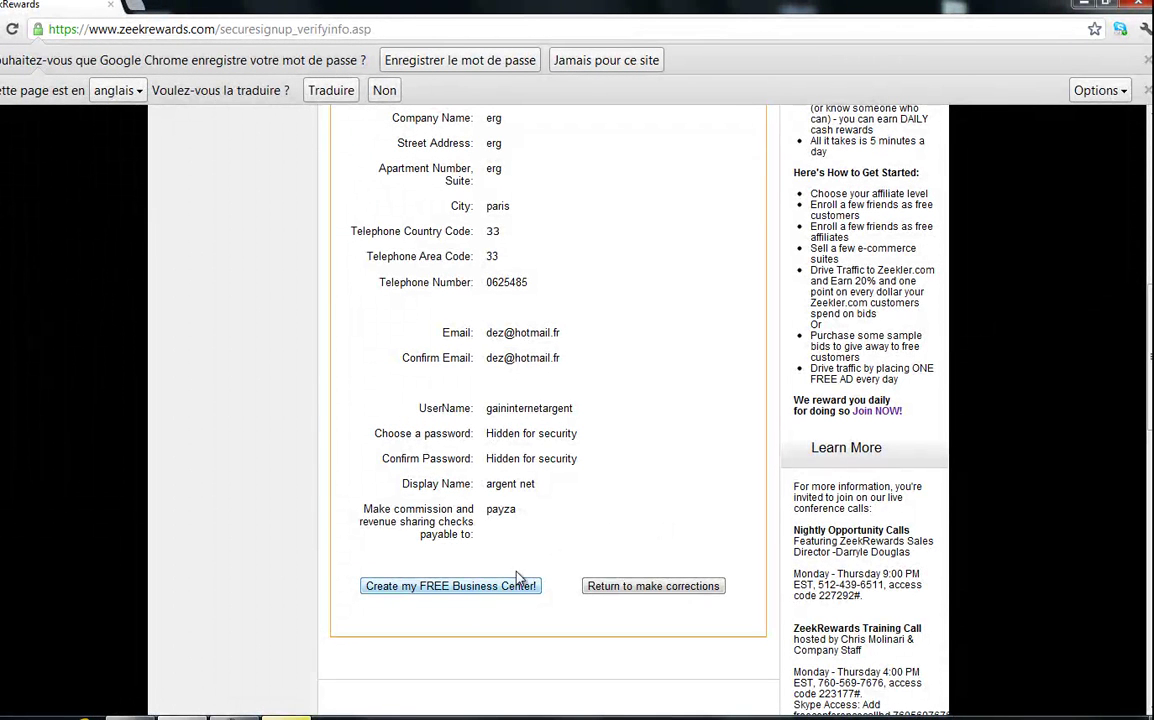
{"action": "scroll", "coordinate": [517, 578], "scroll_direction": "up", "scroll_amount": 3}
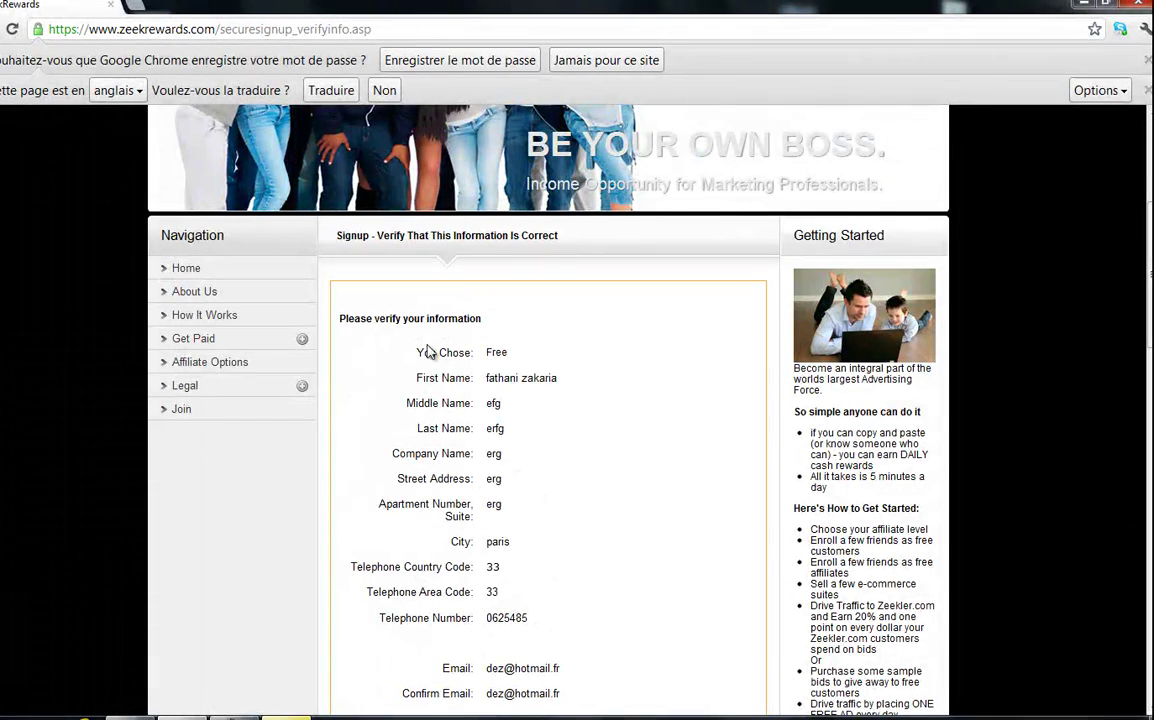
{"action": "left_click_drag", "start_coordinate": [420, 355], "coordinate": [588, 585]}
{"action": "left_click", "coordinate": [591, 610]}
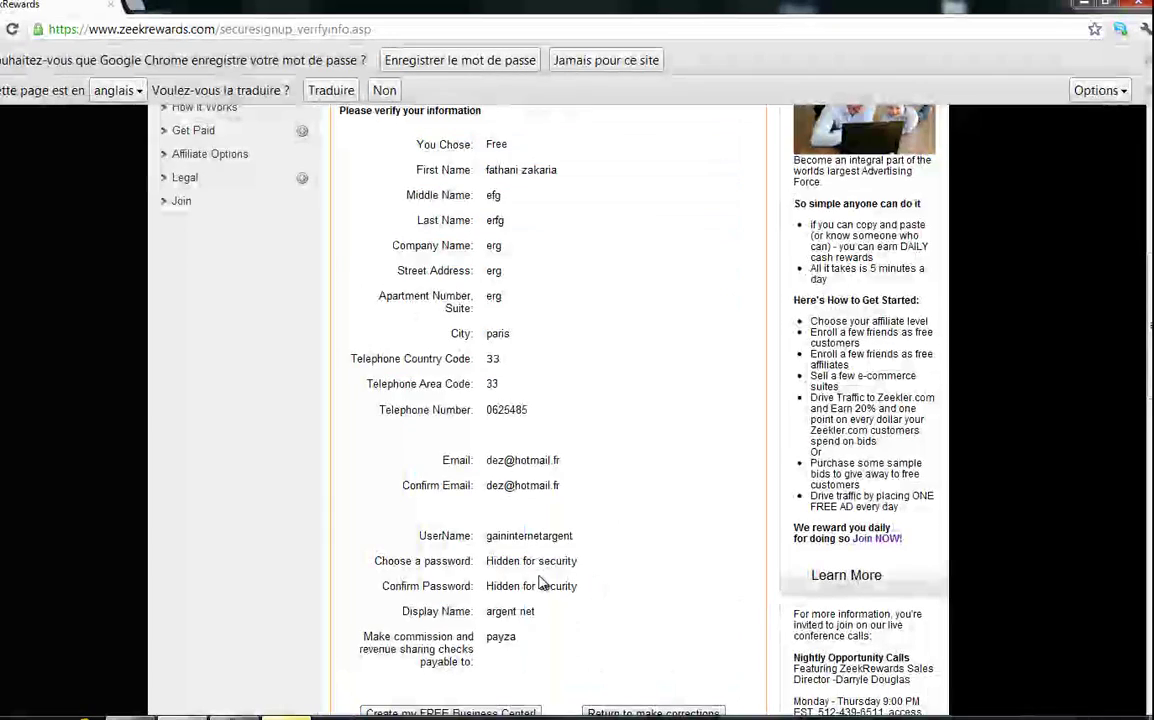
{"action": "scroll", "coordinate": [505, 677], "scroll_direction": "down", "scroll_amount": 1}
{"action": "left_click", "coordinate": [489, 630]}
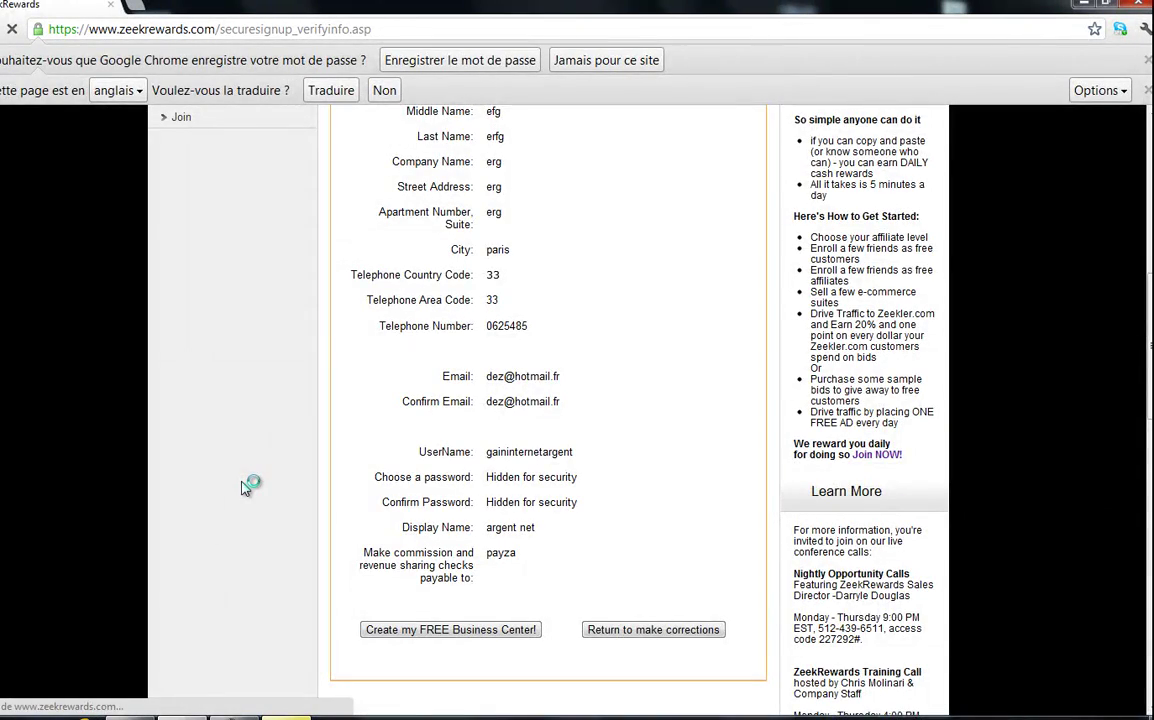
{"action": "scroll", "coordinate": [245, 458], "scroll_direction": "down", "scroll_amount": 2}
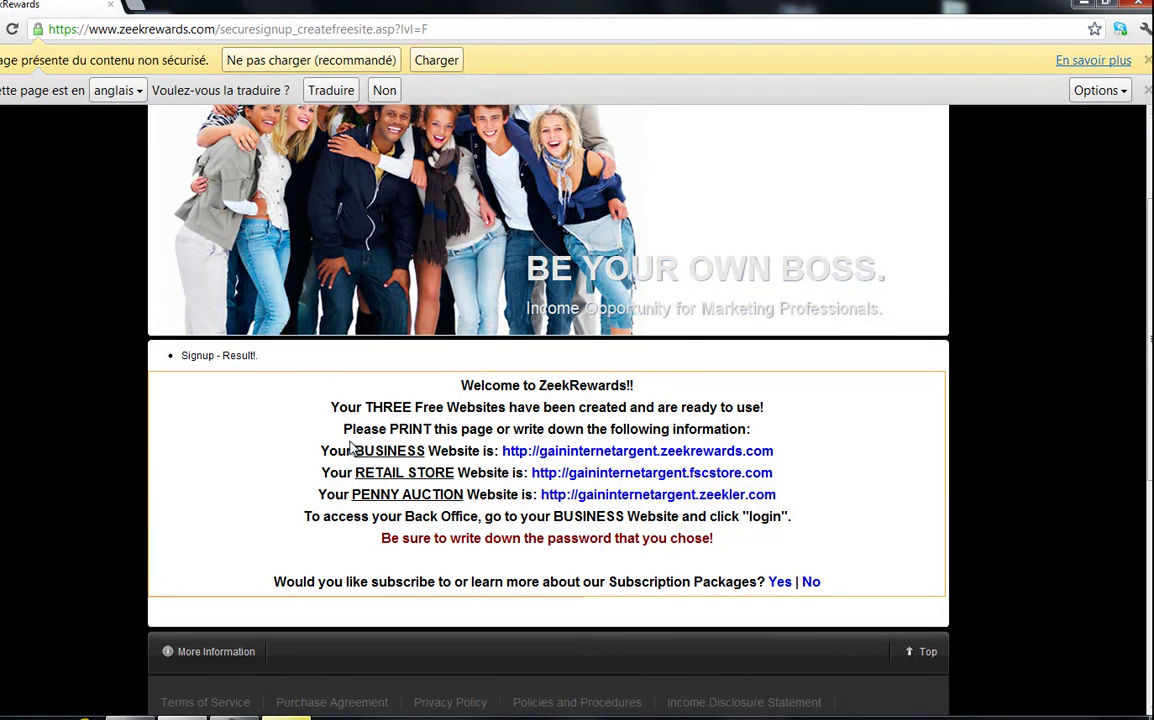
{"action": "left_click_drag", "start_coordinate": [796, 461], "coordinate": [319, 452]}
{"action": "left_click", "coordinate": [303, 437]}
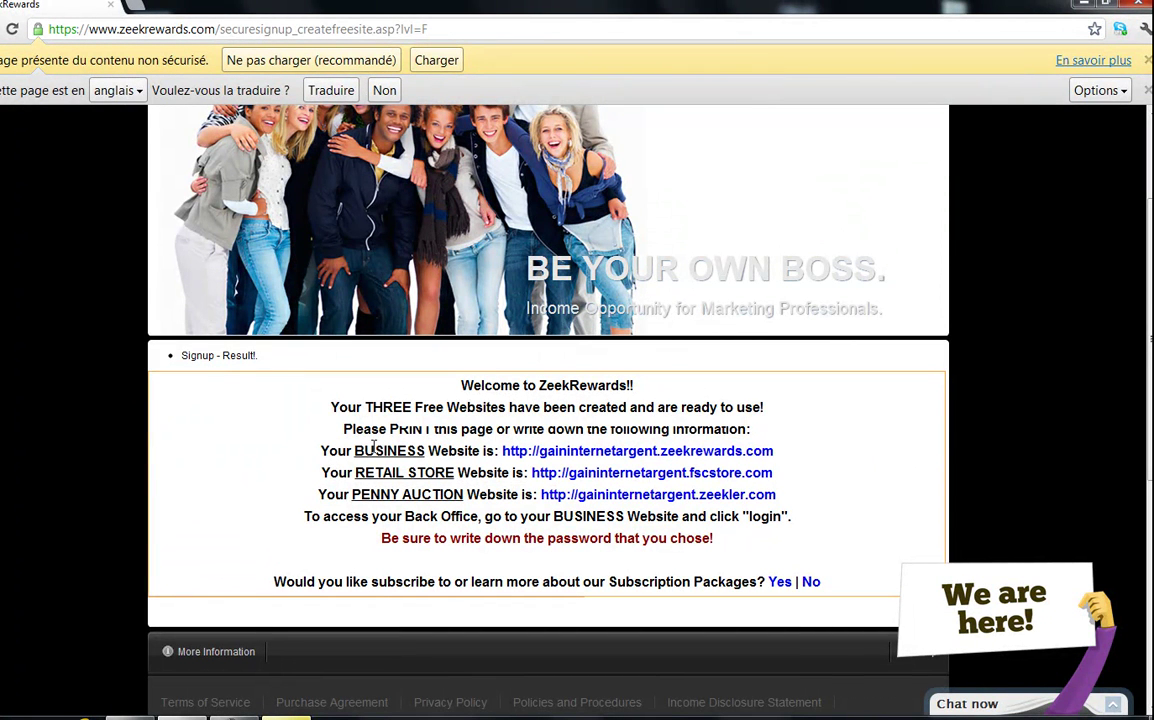
{"action": "left_click_drag", "start_coordinate": [498, 451], "coordinate": [792, 462]}
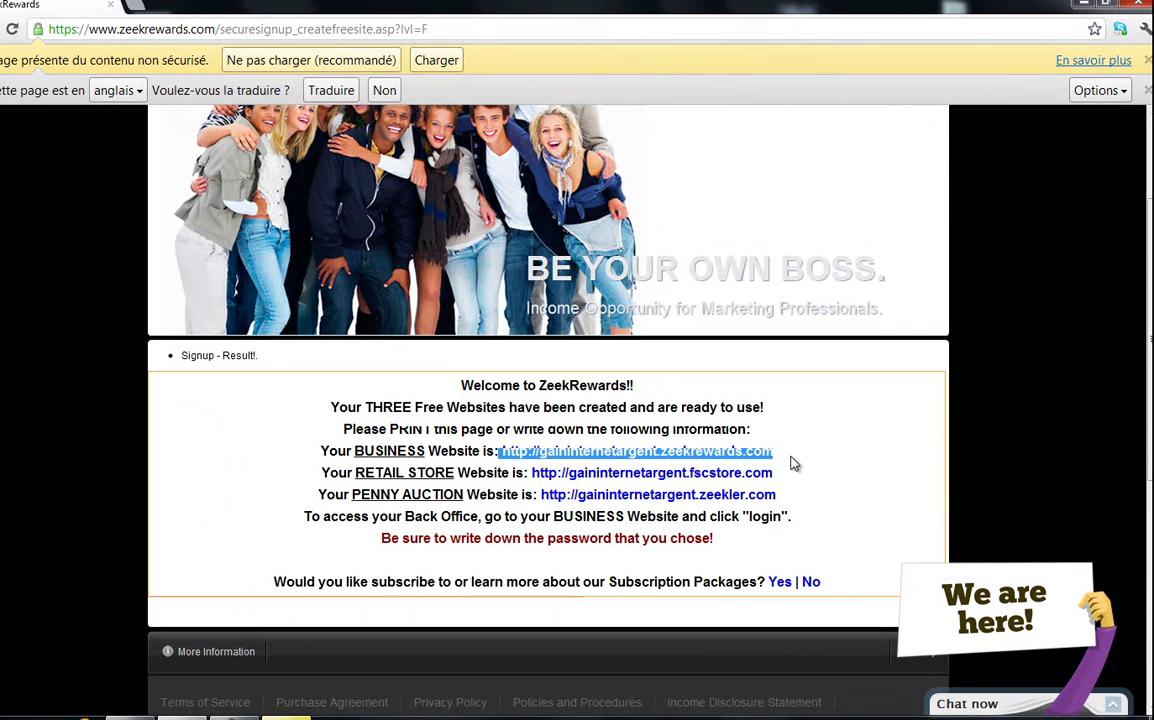
{"action": "left_click", "coordinate": [794, 461]}
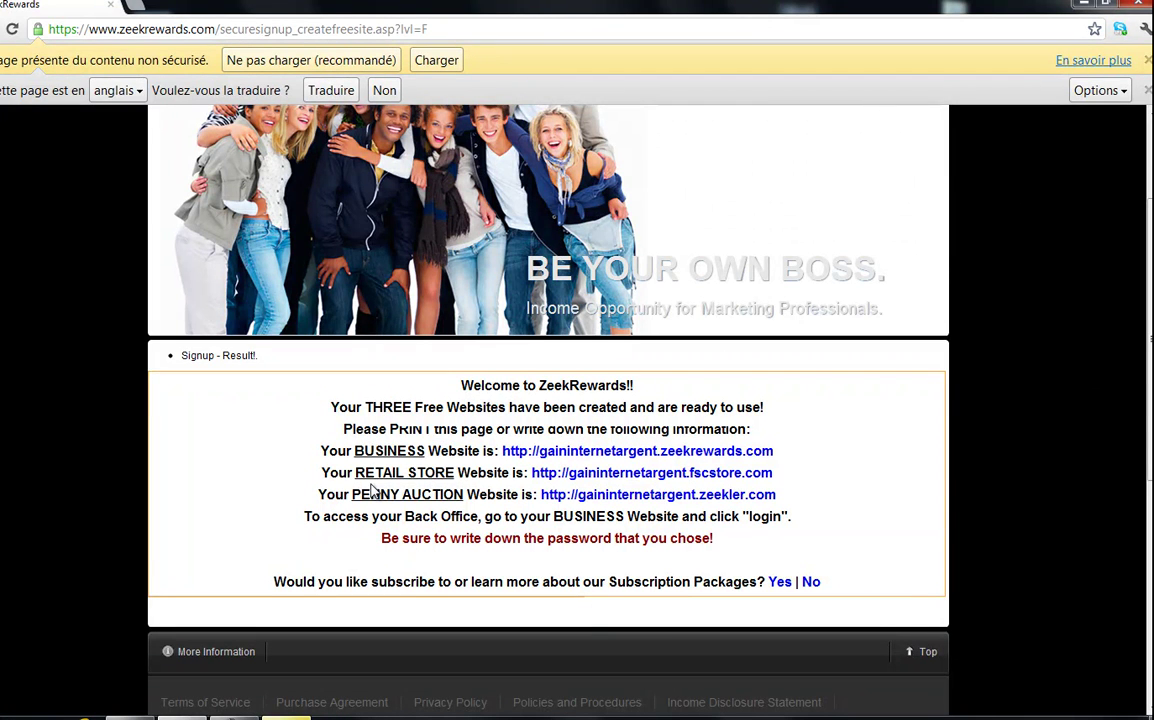
{"action": "left_click_drag", "start_coordinate": [318, 494], "coordinate": [819, 464]}
{"action": "left_click", "coordinate": [819, 466]}
{"action": "left_click_drag", "start_coordinate": [785, 453], "coordinate": [295, 455]}
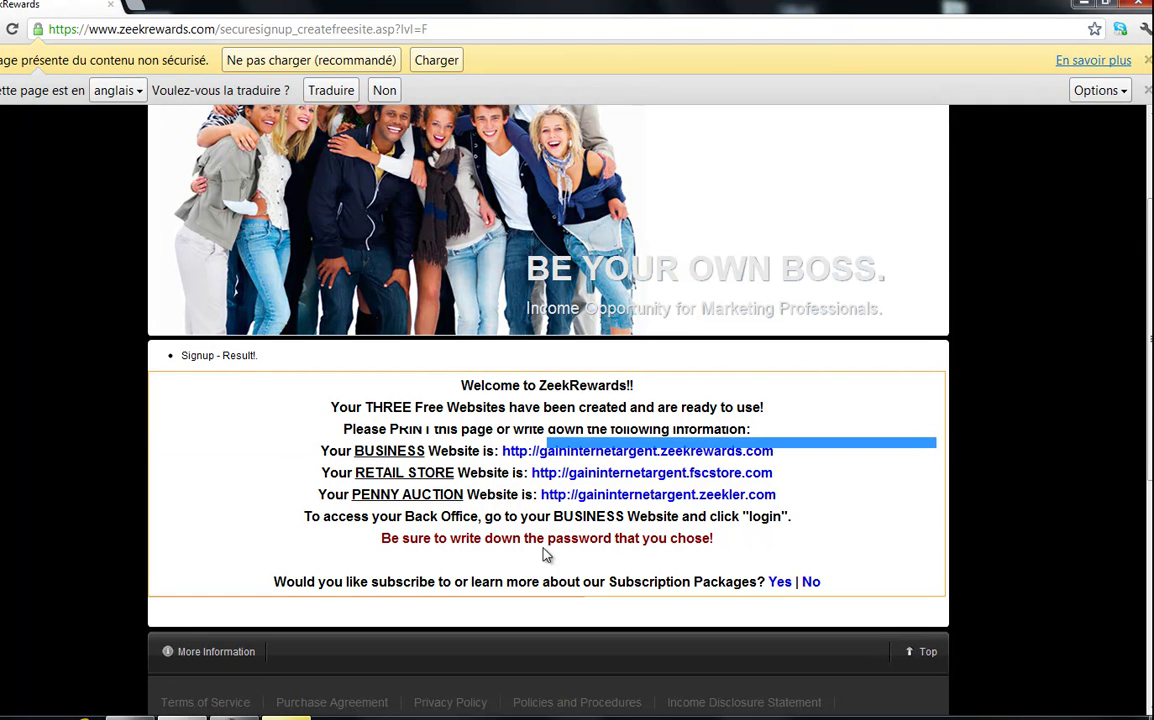
{"action": "scroll", "coordinate": [763, 574], "scroll_direction": "up", "scroll_amount": 2}
{"action": "scroll", "coordinate": [791, 536], "scroll_direction": "down", "scroll_amount": 1}
{"action": "scroll", "coordinate": [791, 536], "scroll_direction": "up", "scroll_amount": 1}
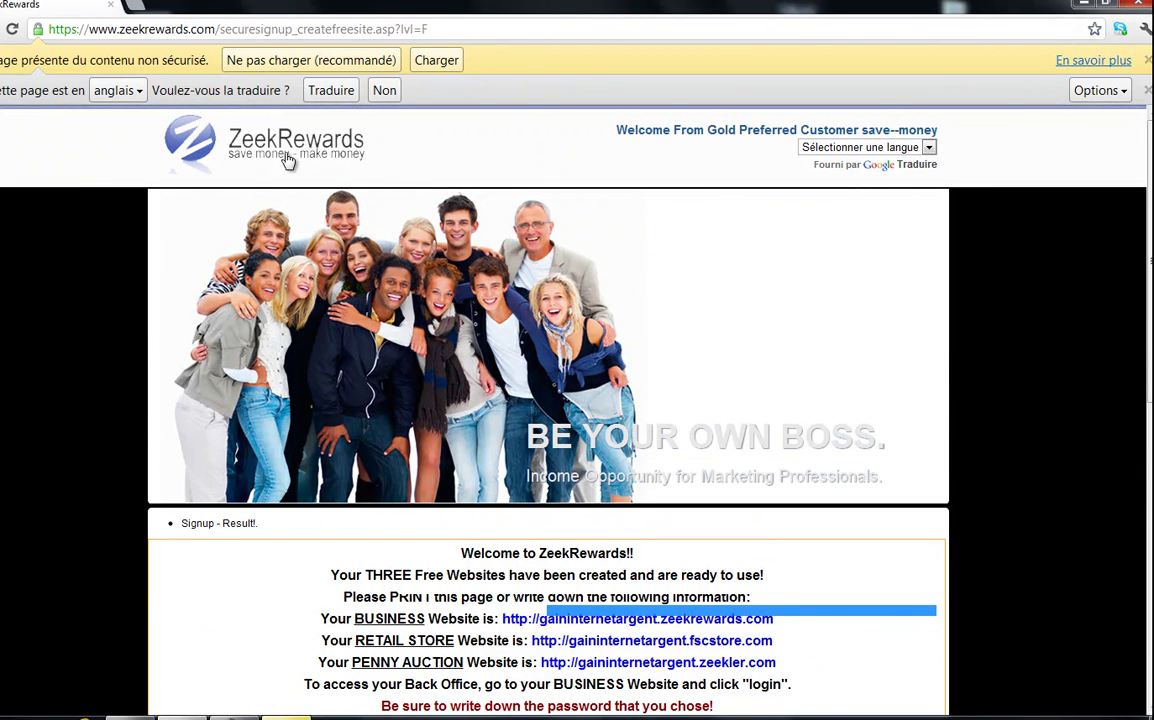
- Trim the web address to zeekrewards.com and load the home page
{"action": "left_click_drag", "start_coordinate": [429, 29], "coordinate": [216, 20]}
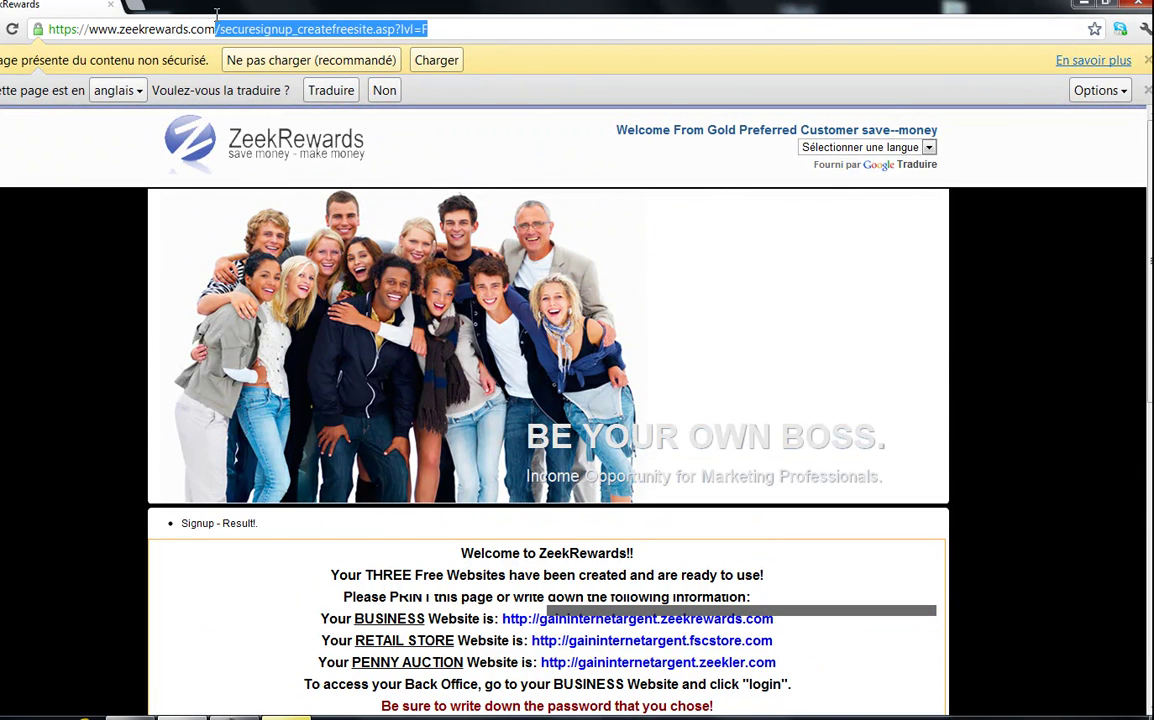
{"action": "key", "text": "BackSpace"}
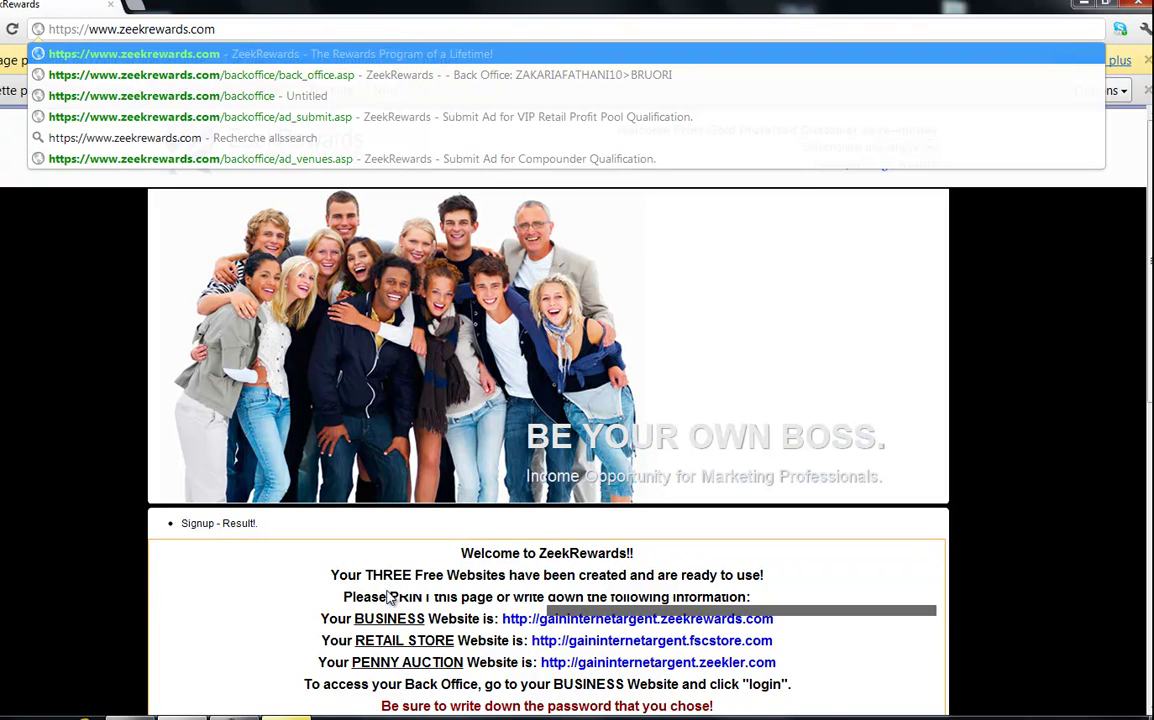
{"action": "scroll", "coordinate": [380, 480], "scroll_direction": "down", "scroll_amount": 2}
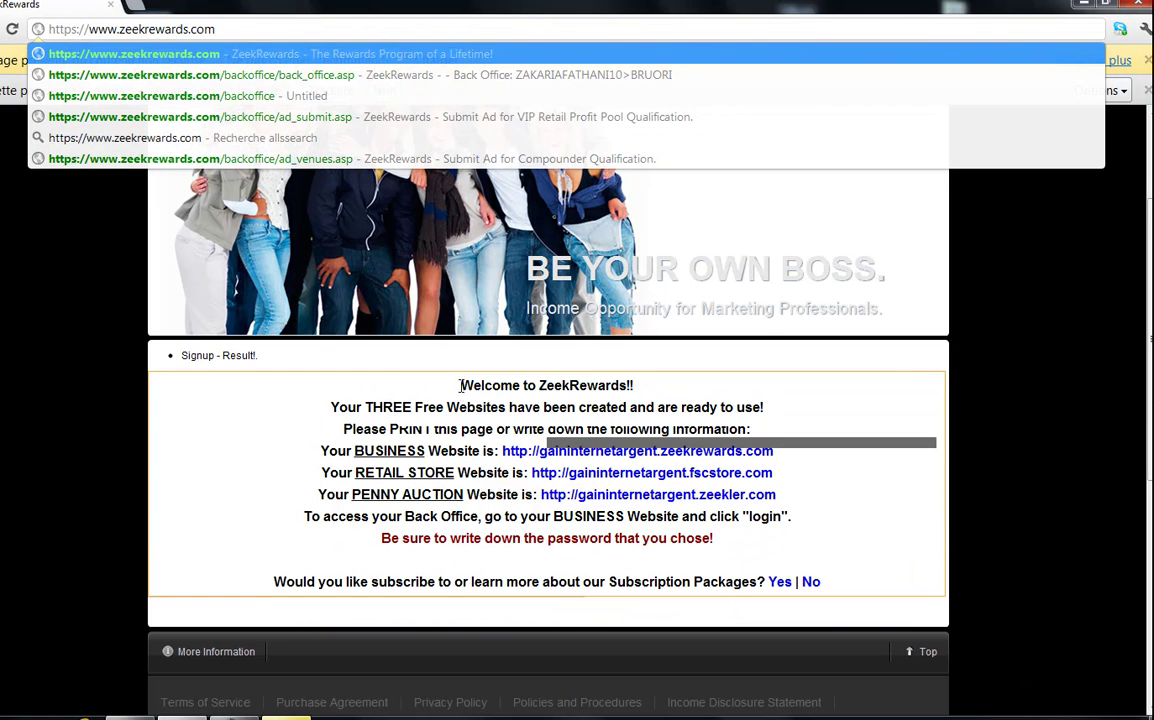
{"action": "key", "text": "Return"}
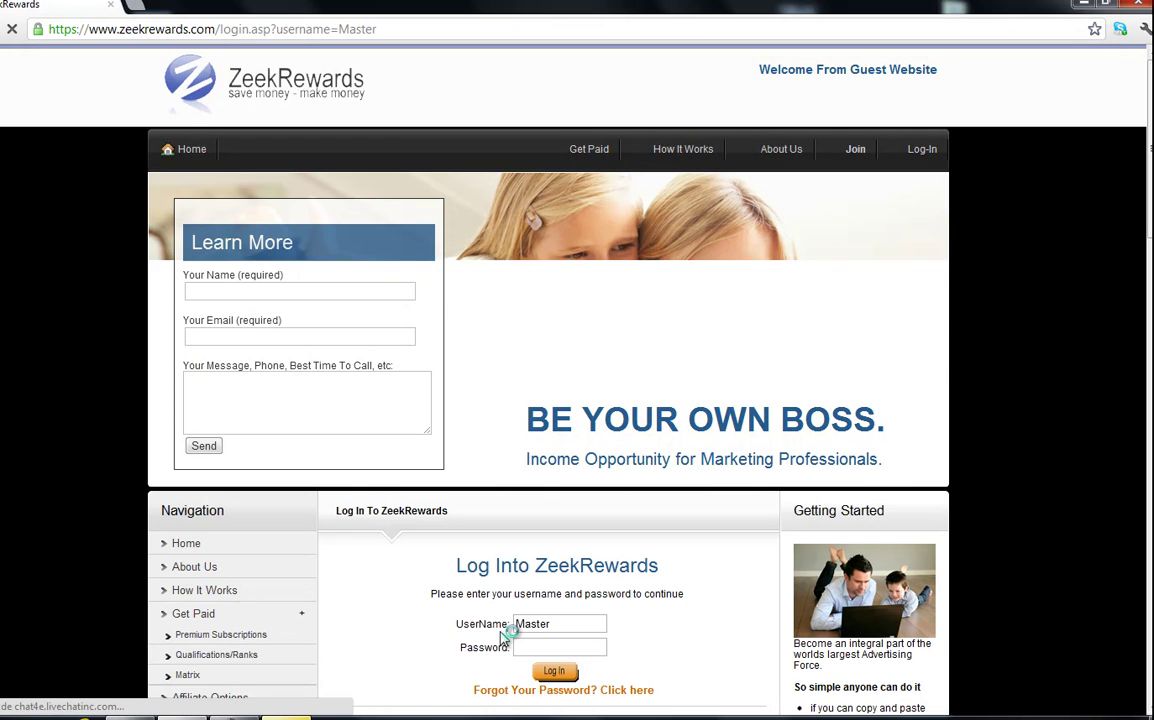
- Log in with the saved username and the account password
{"action": "double_click", "coordinate": [540, 623]}
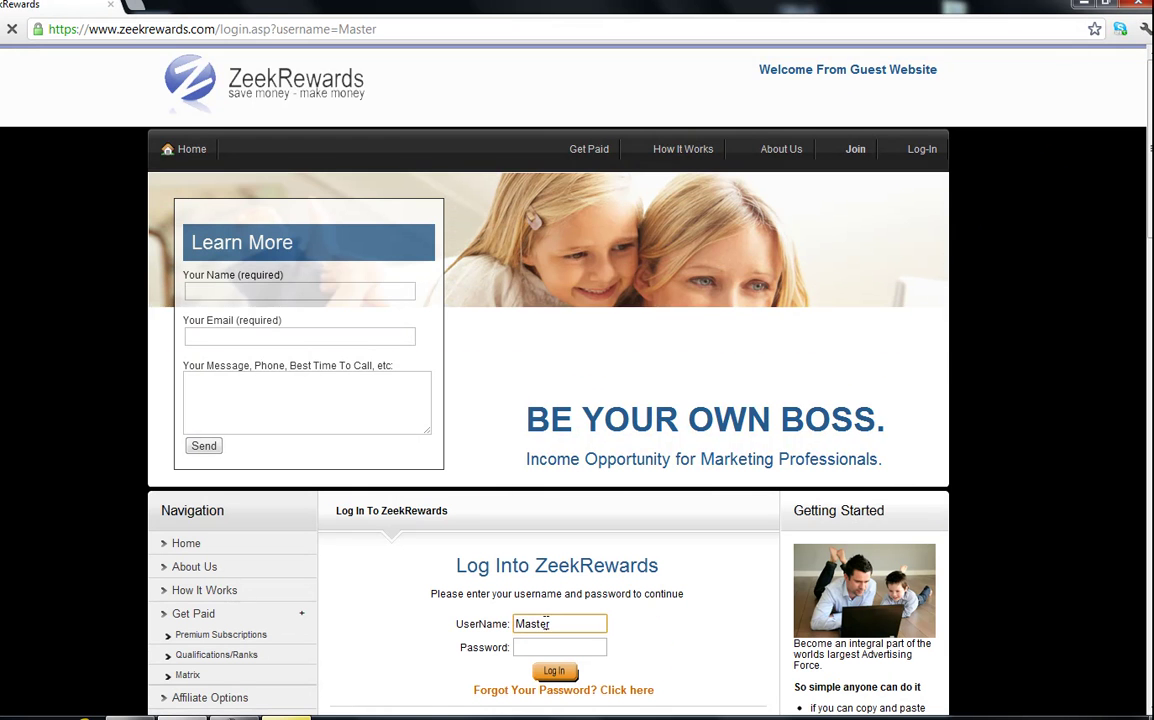
{"action": "type", "text": "z"}
{"action": "left_click", "coordinate": [556, 643]}
{"action": "left_click", "coordinate": [557, 647]}
{"action": "type", "text": "******"}
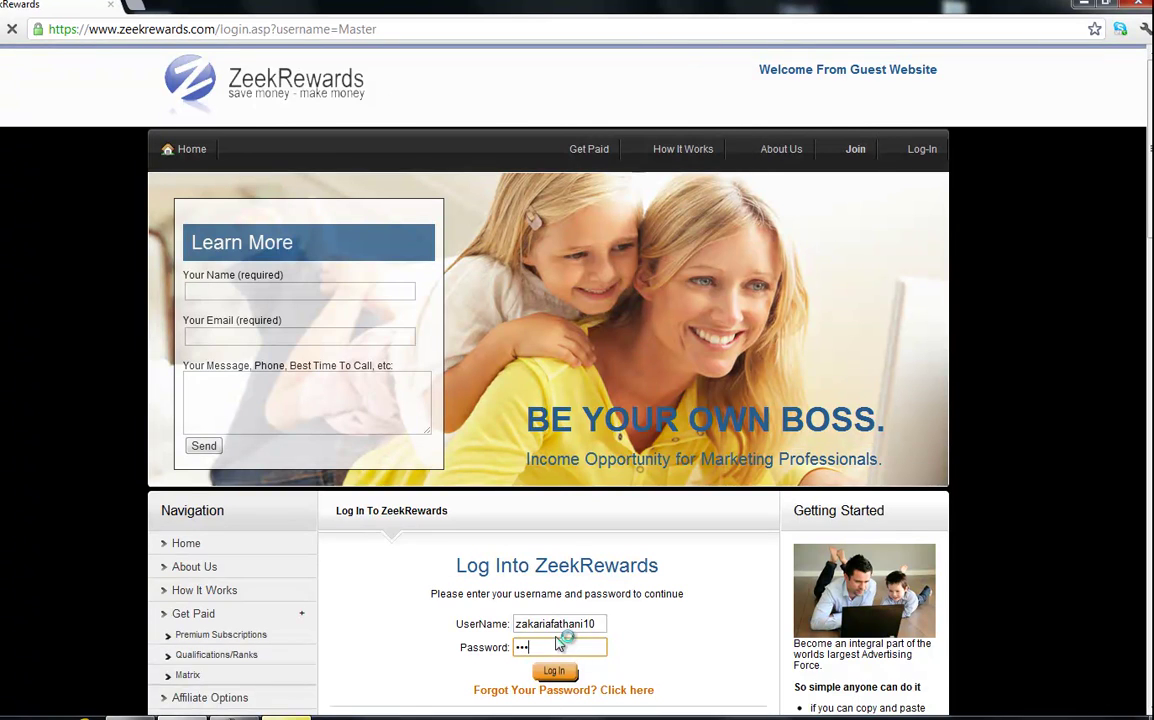
{"action": "type", "text": "****"}
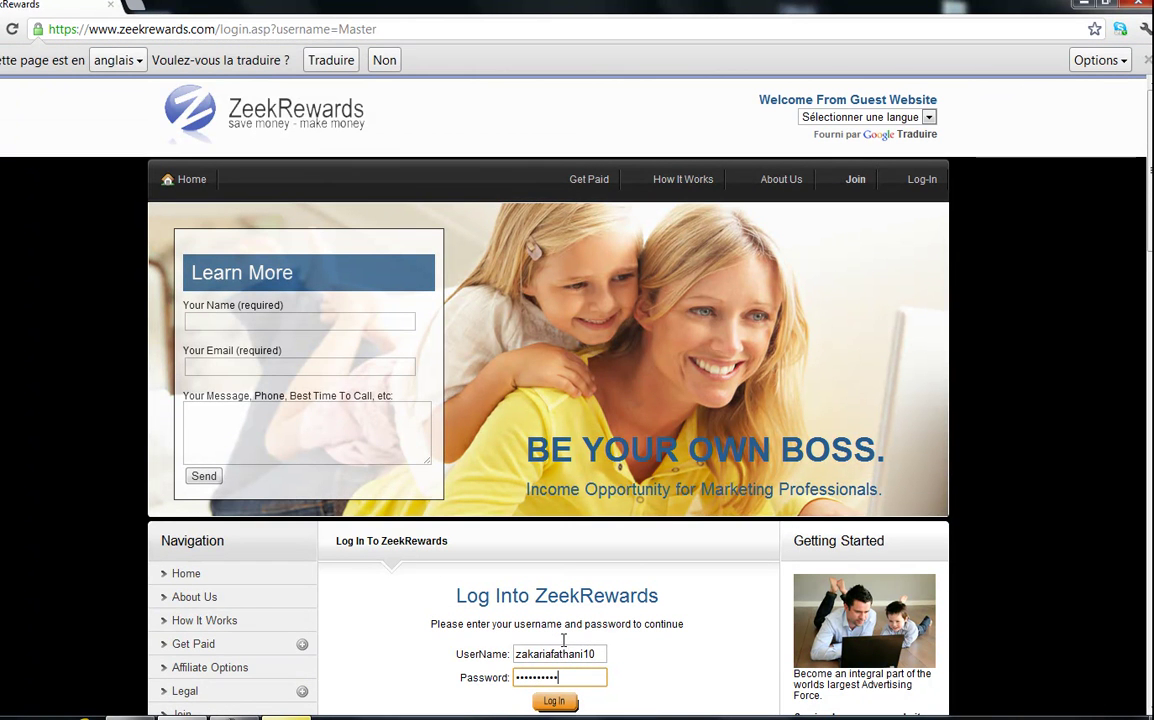
{"action": "key", "text": "Return"}
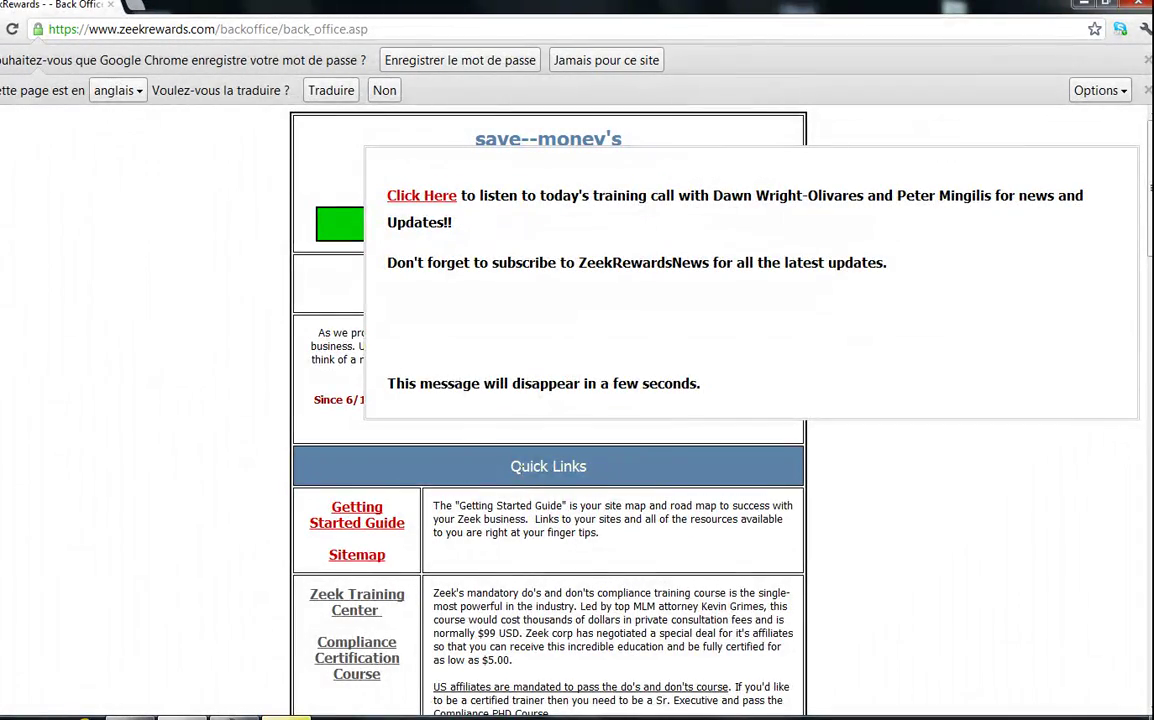
{"action": "scroll", "coordinate": [513, 508], "scroll_direction": "down", "scroll_amount": 15}
{"action": "scroll", "coordinate": [548, 400], "scroll_direction": "down", "scroll_amount": 5}
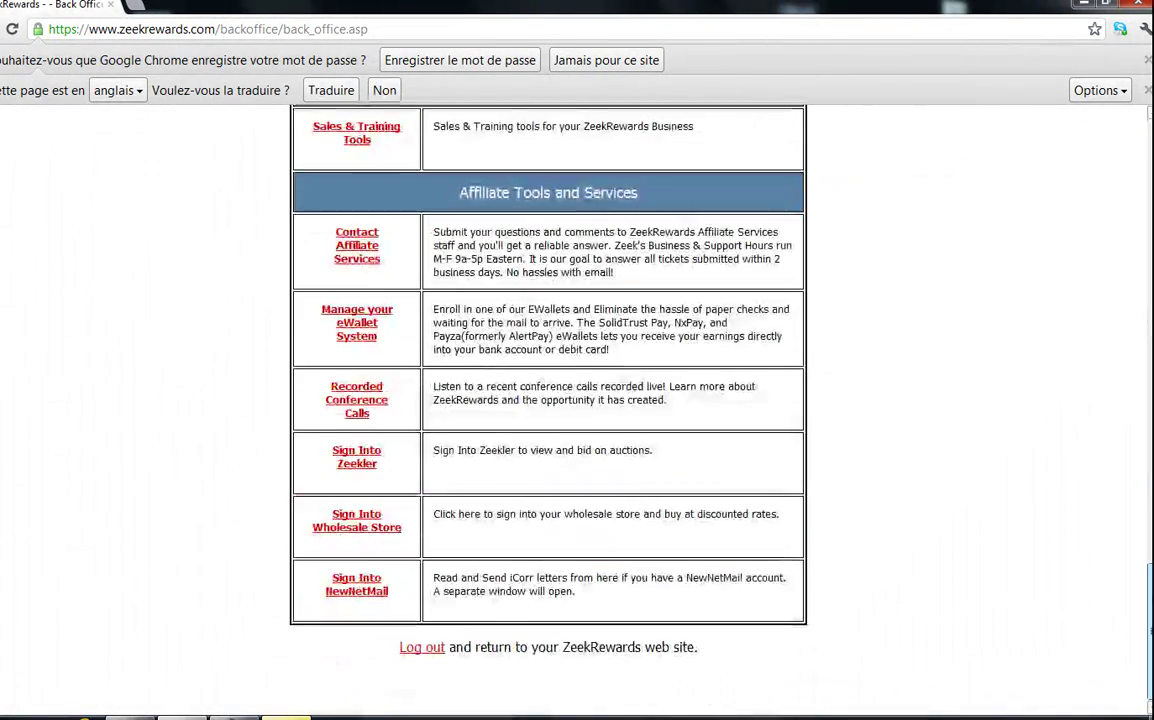
{"action": "scroll", "coordinate": [548, 400], "scroll_direction": "up", "scroll_amount": 15}
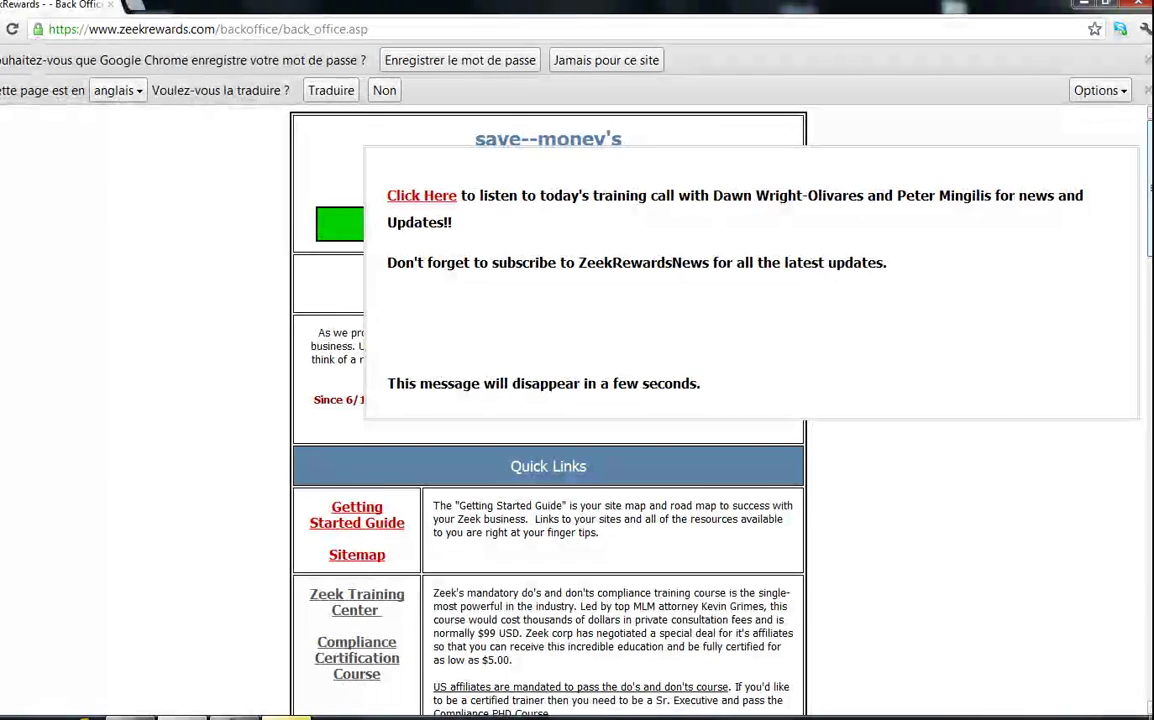